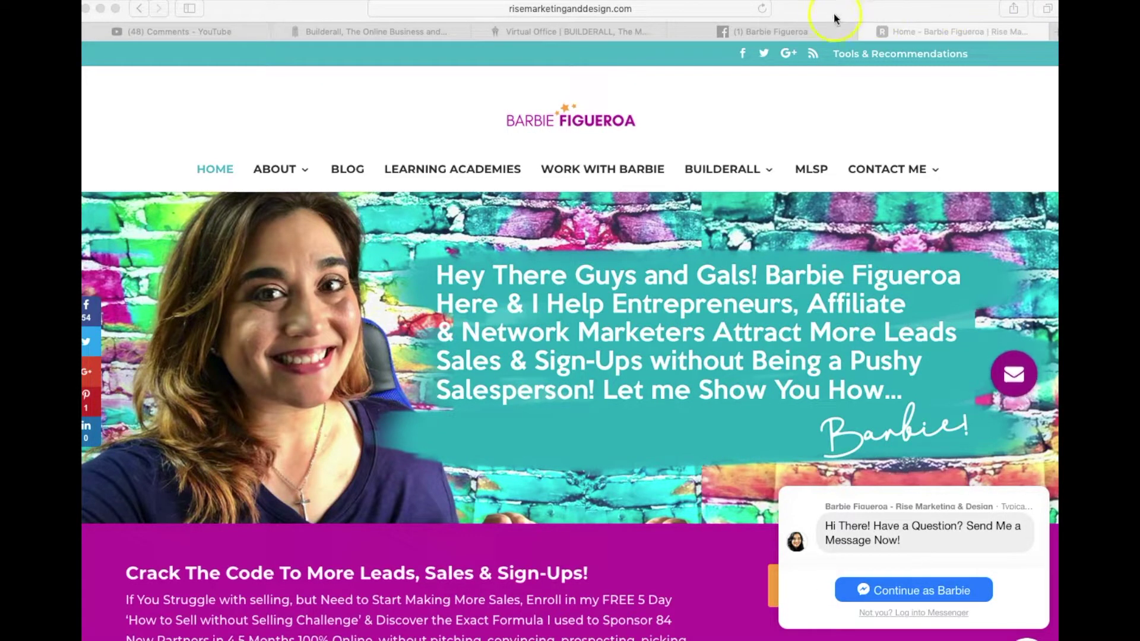
Switch Safari to the Facebook profile tab showing the 'Make Your Videos POP!' post.
{"action": "left_click", "coordinate": [849, 28]}
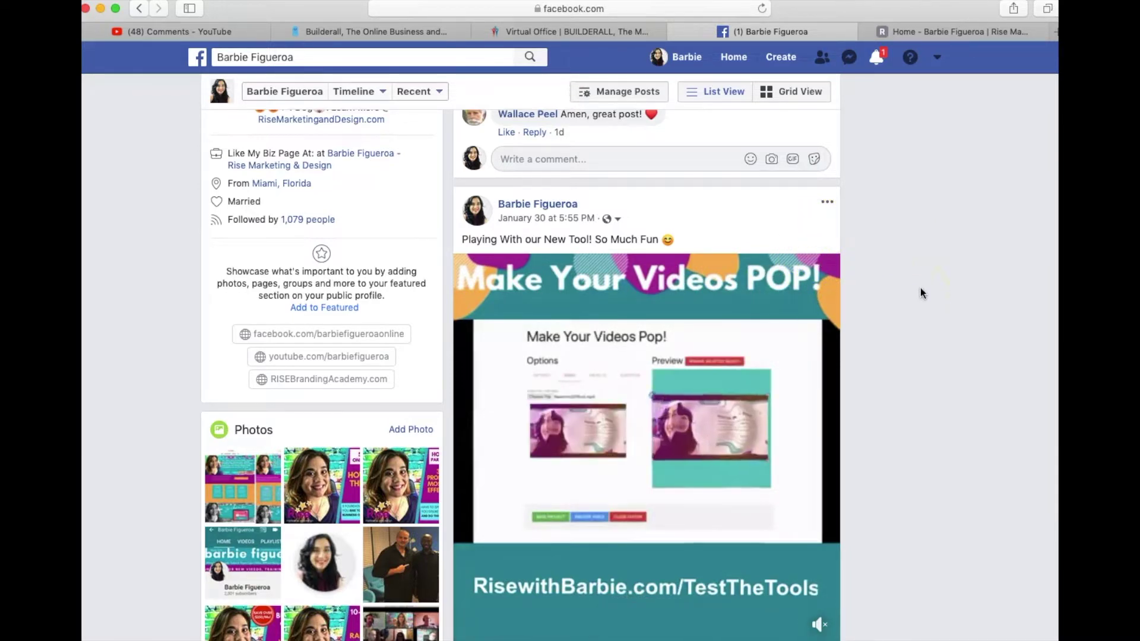
Return Safari to the 'Home - Rise Marketing' website tab.
{"action": "left_click", "coordinate": [942, 27]}
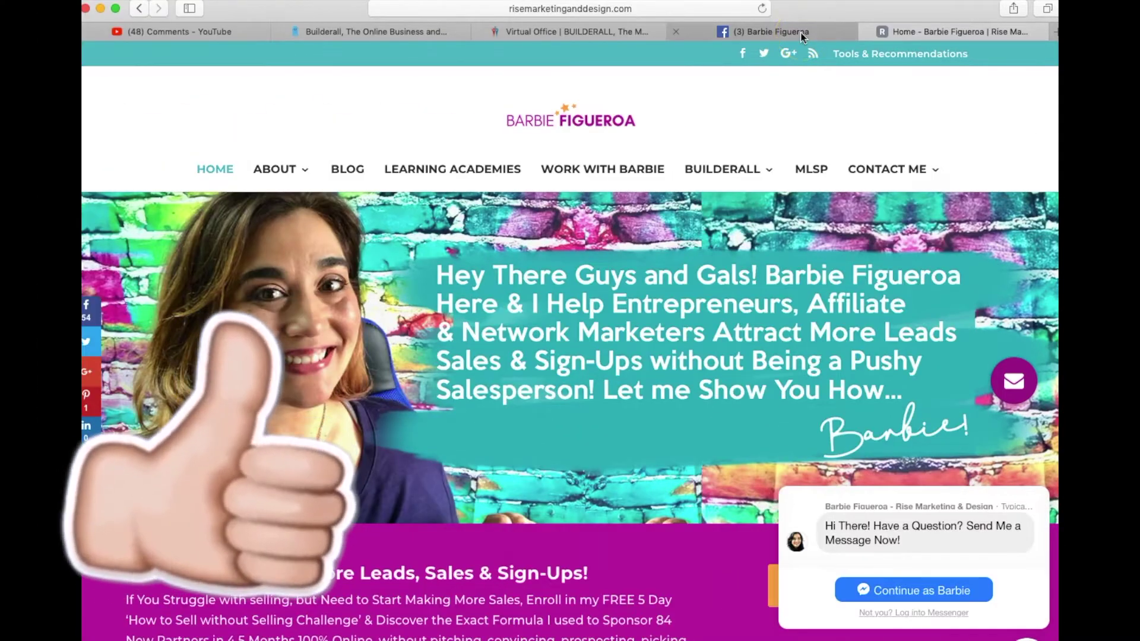
Reload the Facebook profile and scroll down to the 'Make Your Videos POP!' video post.
{"action": "left_click", "coordinate": [800, 32]}
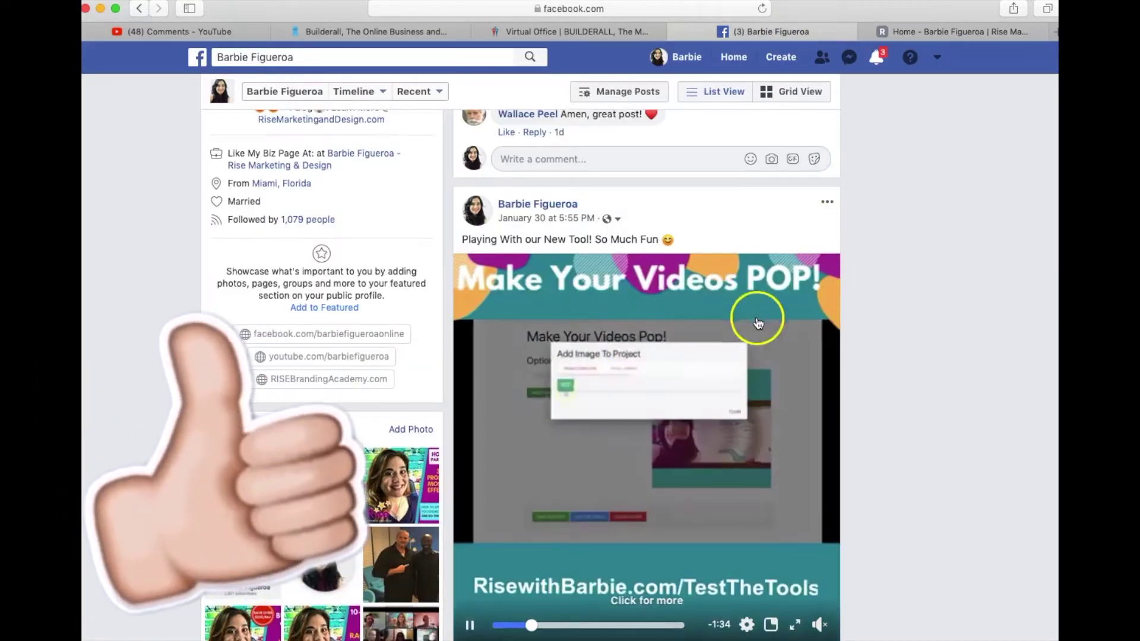
{"action": "left_click", "coordinate": [762, 9]}
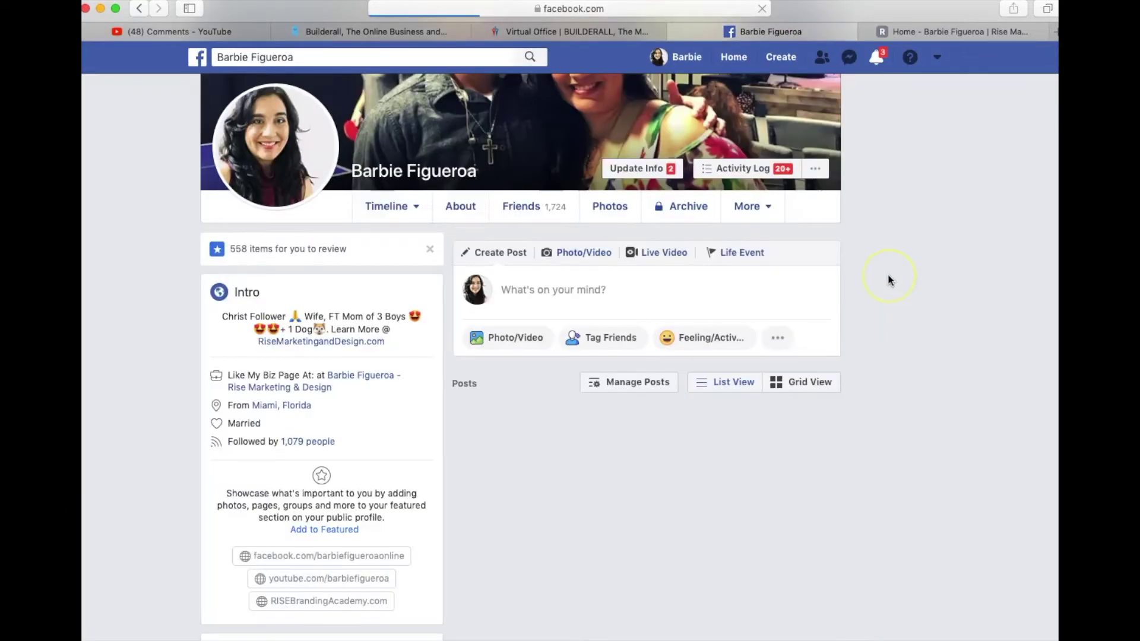
{"action": "scroll", "coordinate": [889, 279], "scroll_direction": "down", "scroll_amount": 15}
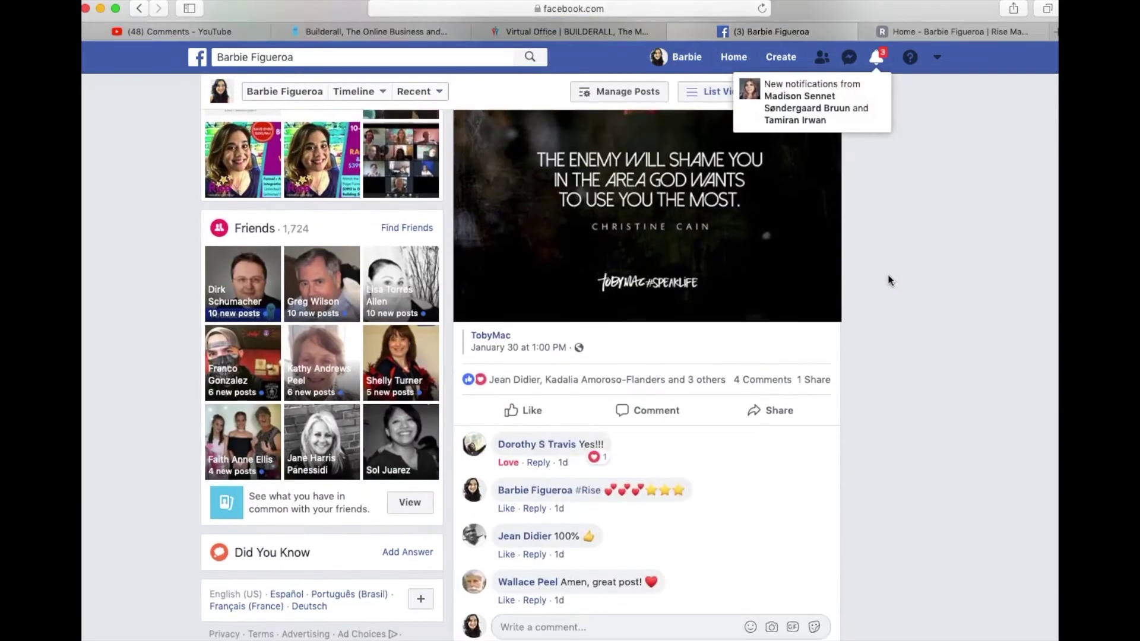
{"action": "scroll", "coordinate": [889, 280], "scroll_direction": "down", "scroll_amount": 10}
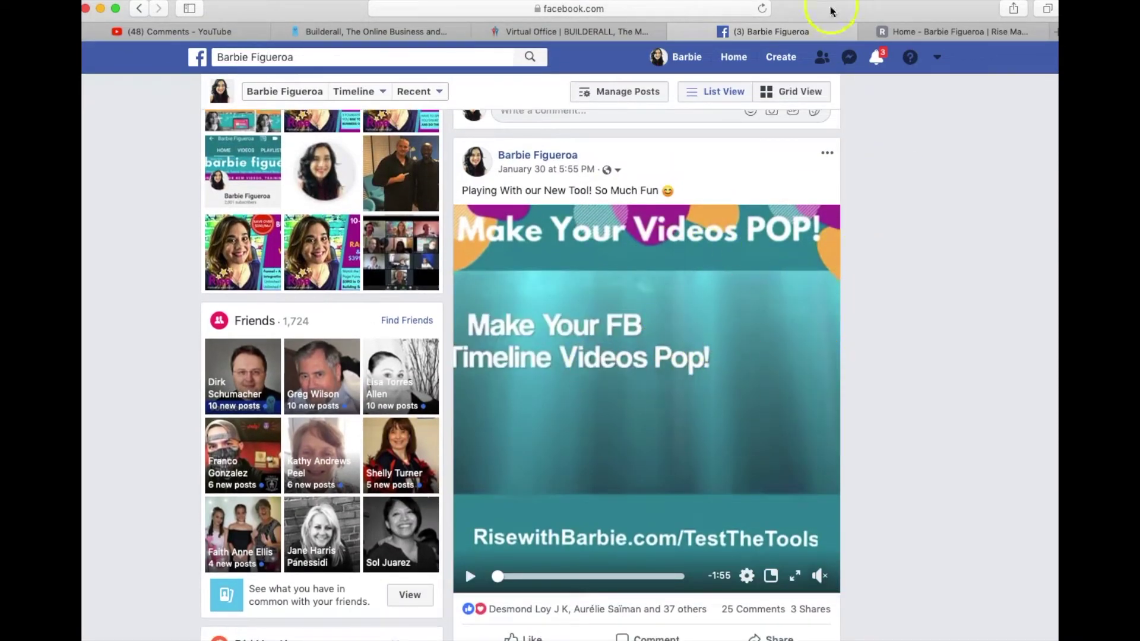
Go to the Builderall Virtual Office and scroll the Apps sidebar to Video Wrapper.
{"action": "left_click", "coordinate": [577, 34]}
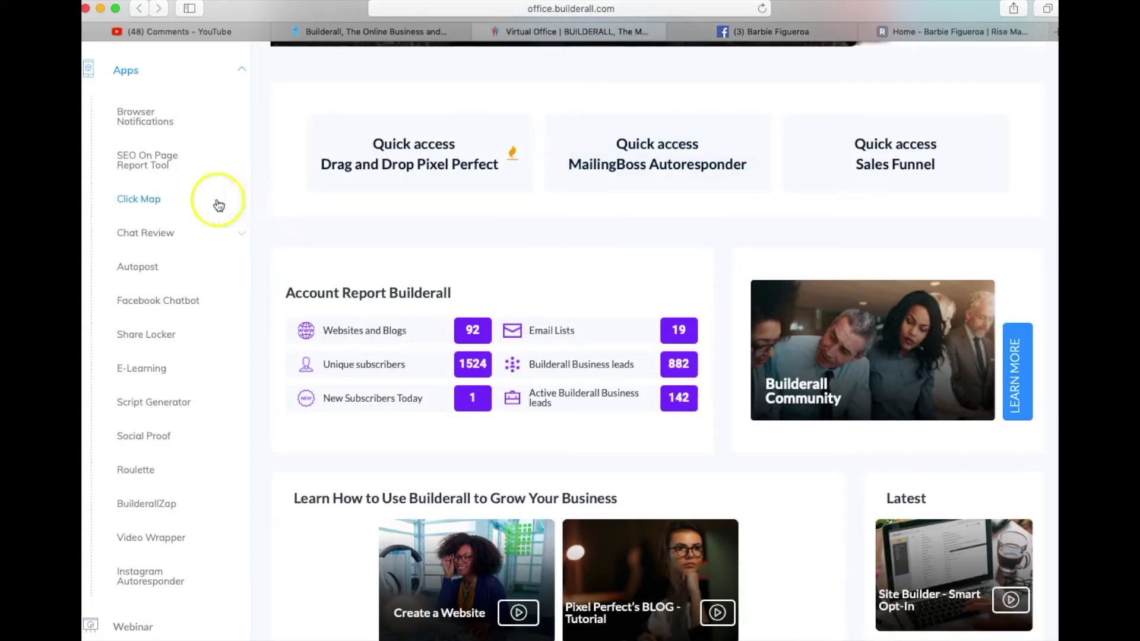
{"action": "scroll", "coordinate": [155, 311], "scroll_direction": "up", "scroll_amount": 3}
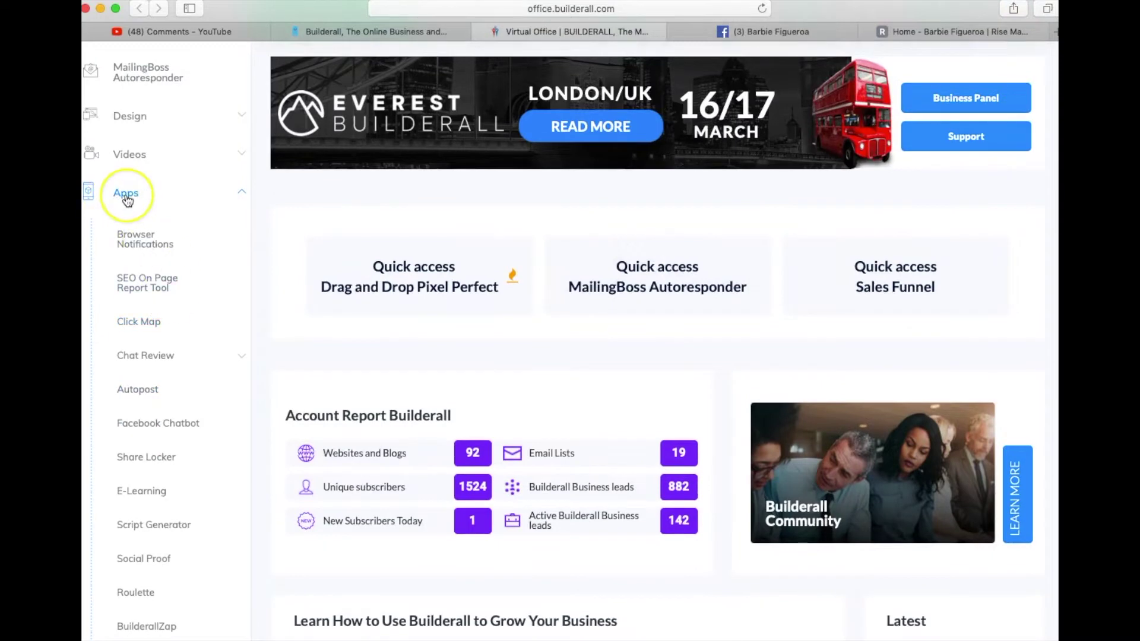
{"action": "scroll", "coordinate": [128, 201], "scroll_direction": "down", "scroll_amount": 3}
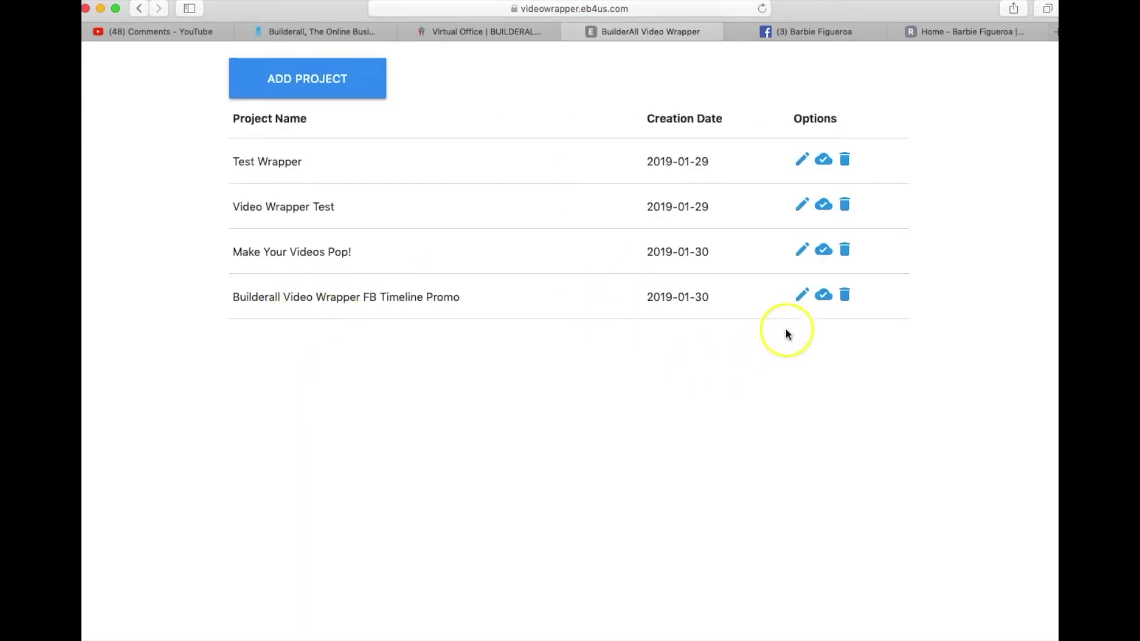
{"action": "left_click", "coordinate": [798, 300]}
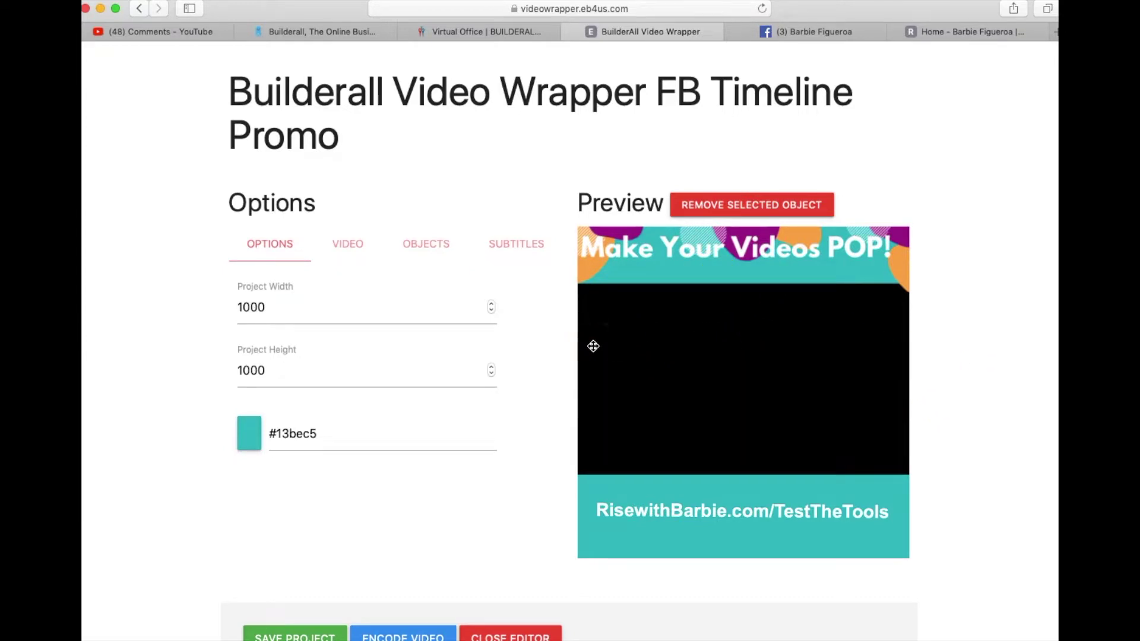
{"action": "left_click_drag", "start_coordinate": [593, 346], "coordinate": [924, 389]}
{"action": "mouse_move", "coordinate": [884, 365]}
{"action": "left_mouse_down"}
{"action": "mouse_move", "coordinate": [852, 628]}
{"action": "mouse_move", "coordinate": [789, 559]}
{"action": "mouse_move", "coordinate": [921, 516]}
{"action": "mouse_move", "coordinate": [936, 536]}
{"action": "left_mouse_up"}
{"action": "left_click", "coordinate": [720, 422]}
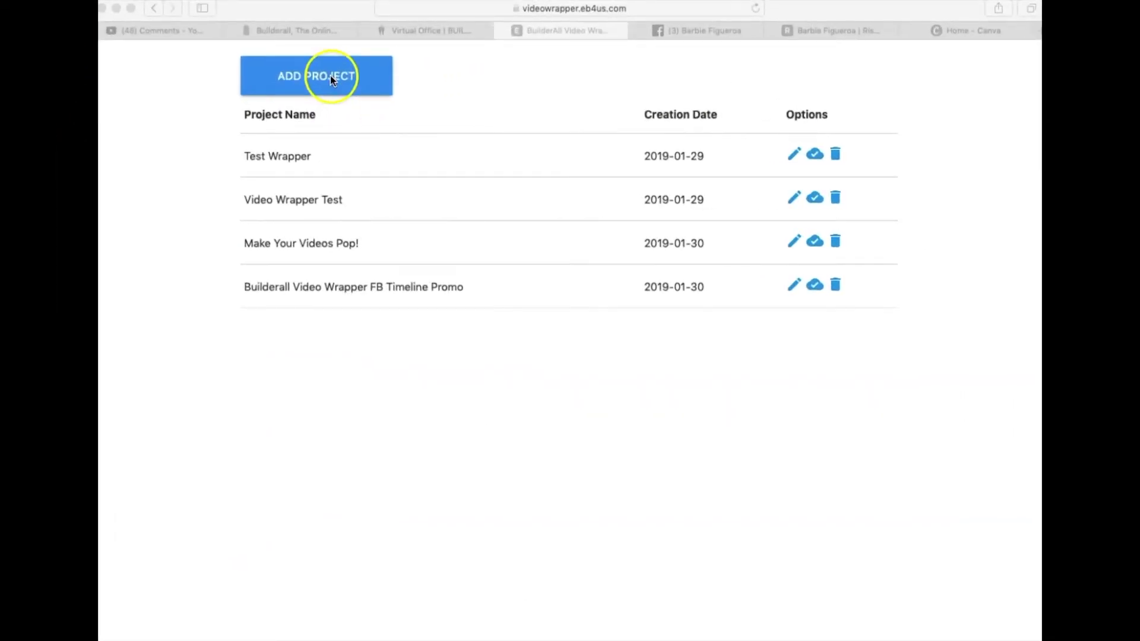
Add a project named 'Video Wrapper Demo 2' and open it in the editor.
{"action": "left_click", "coordinate": [291, 81]}
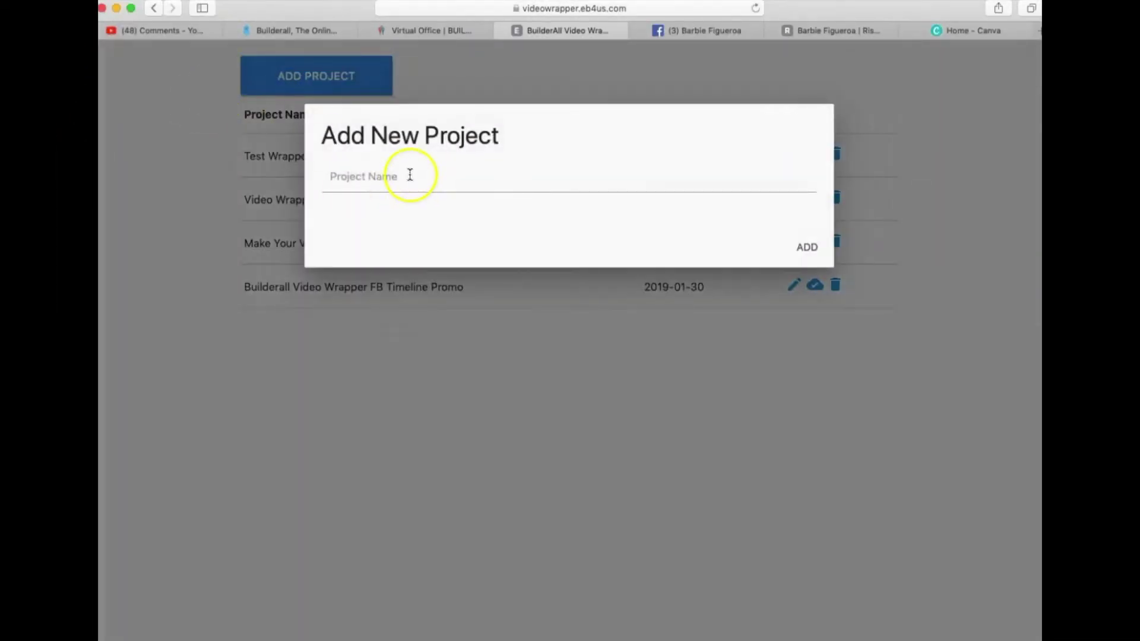
{"action": "left_click", "coordinate": [410, 175]}
{"action": "type", "text": "V"}
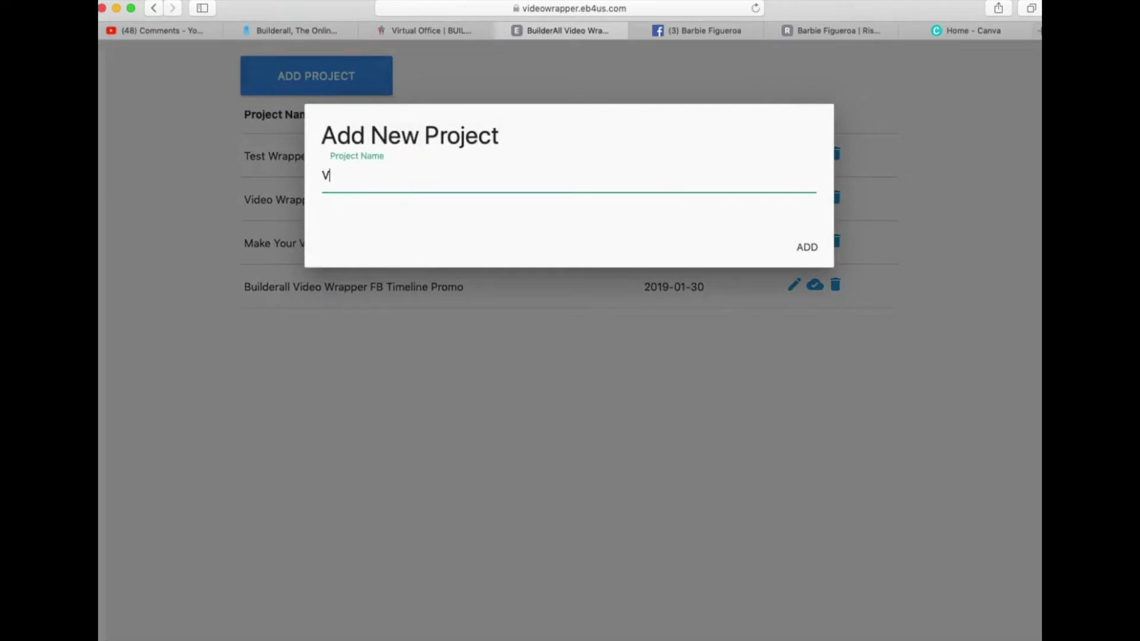
{"action": "type", "text": "ideo Wrapper Demo 2"}
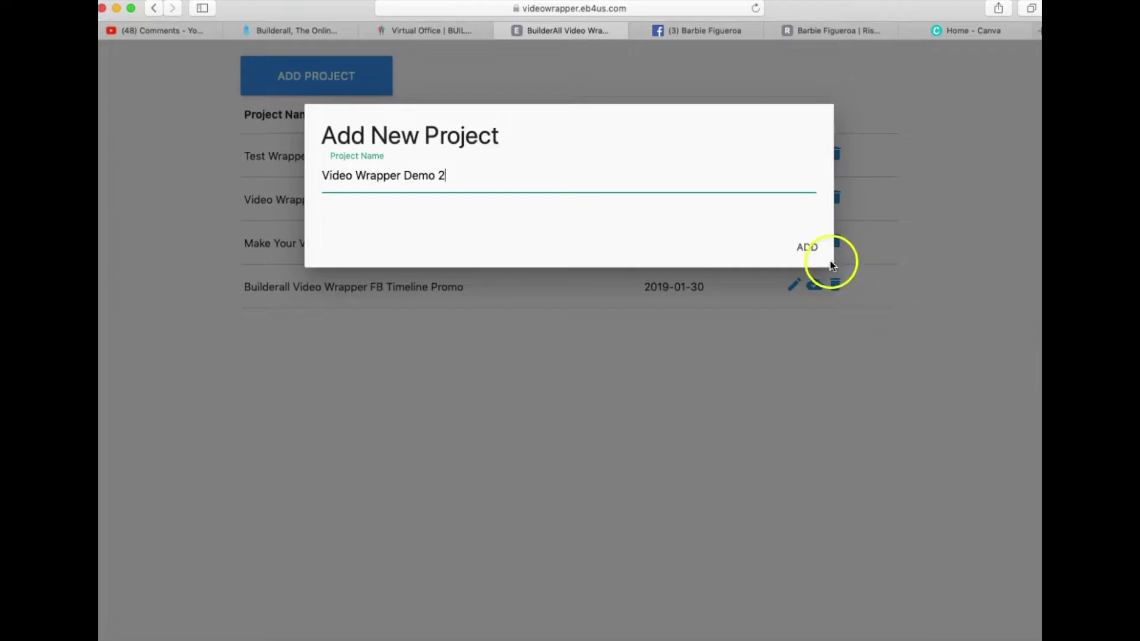
{"action": "left_click", "coordinate": [813, 250]}
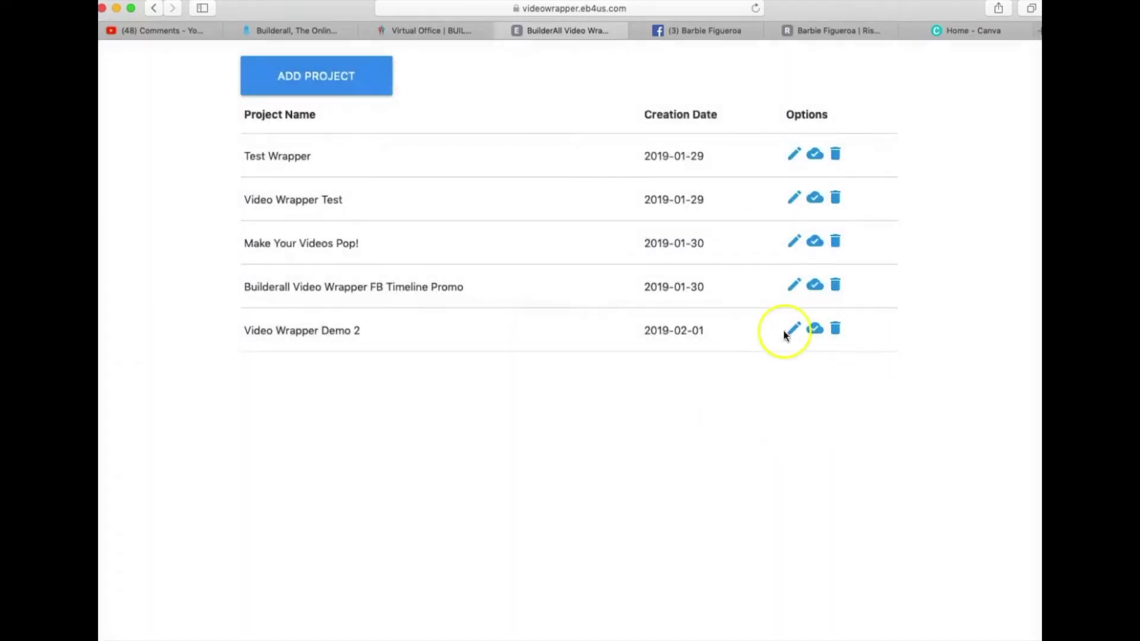
{"action": "left_click", "coordinate": [792, 333]}
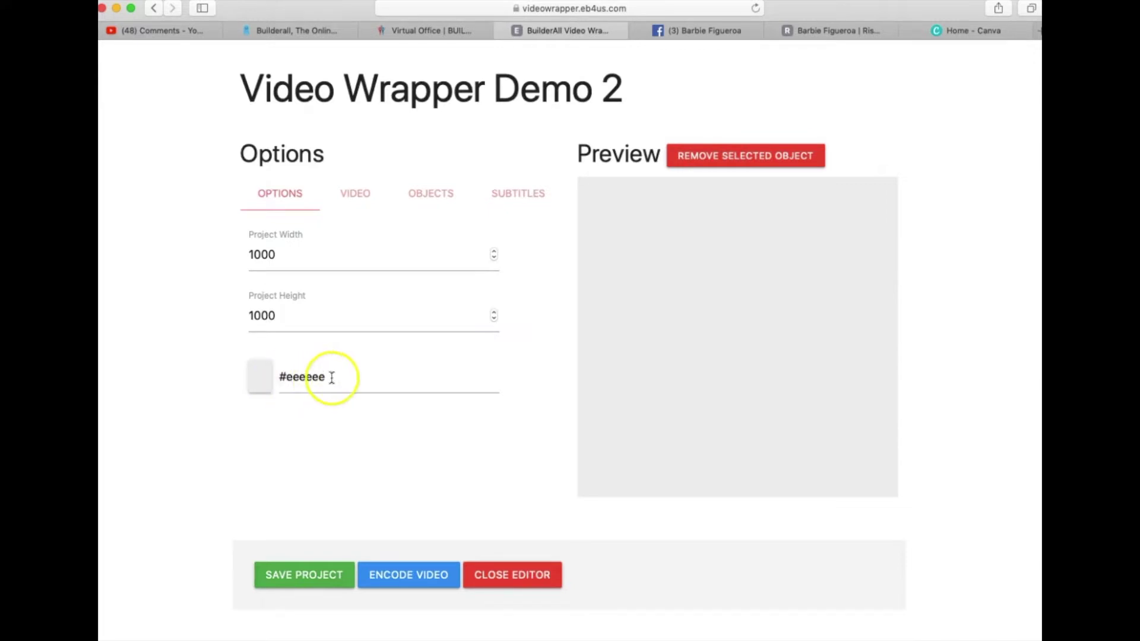
Change the canvas background from #eeeeee to teal 13bec5.
{"action": "left_click_drag", "start_coordinate": [331, 377], "coordinate": [278, 378]}
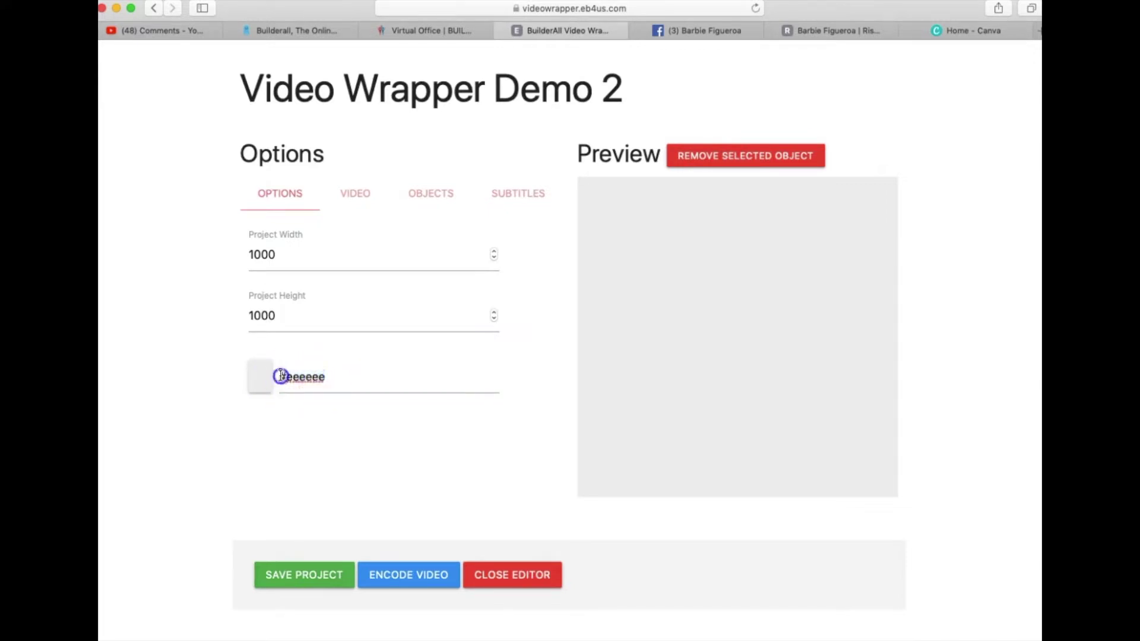
{"action": "type", "text": "13bec5"}
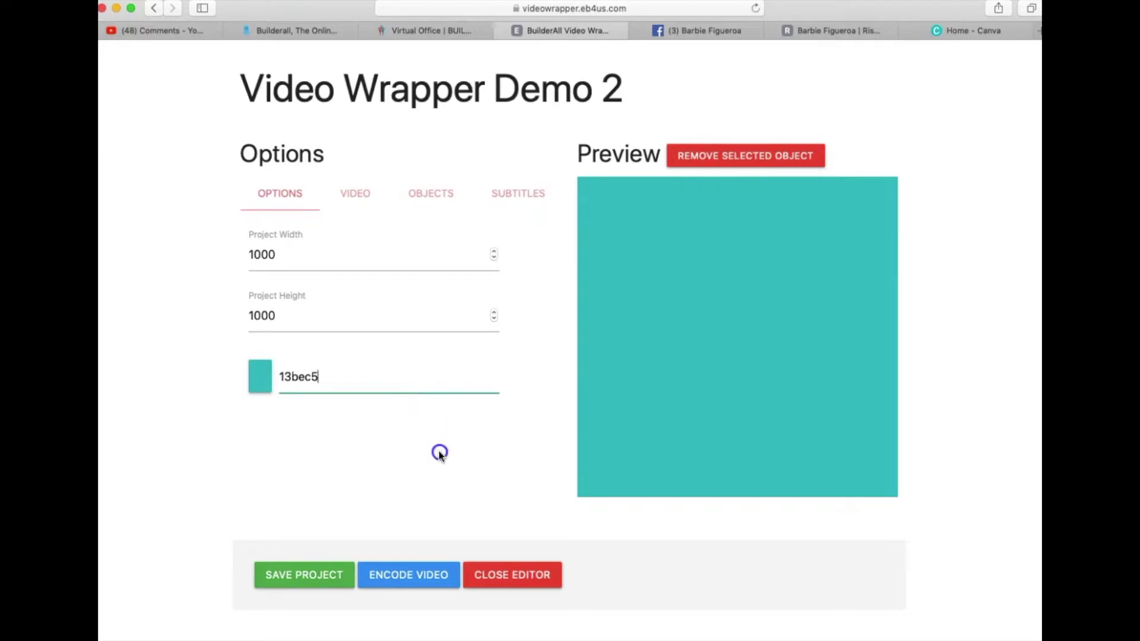
{"action": "left_click", "coordinate": [440, 453]}
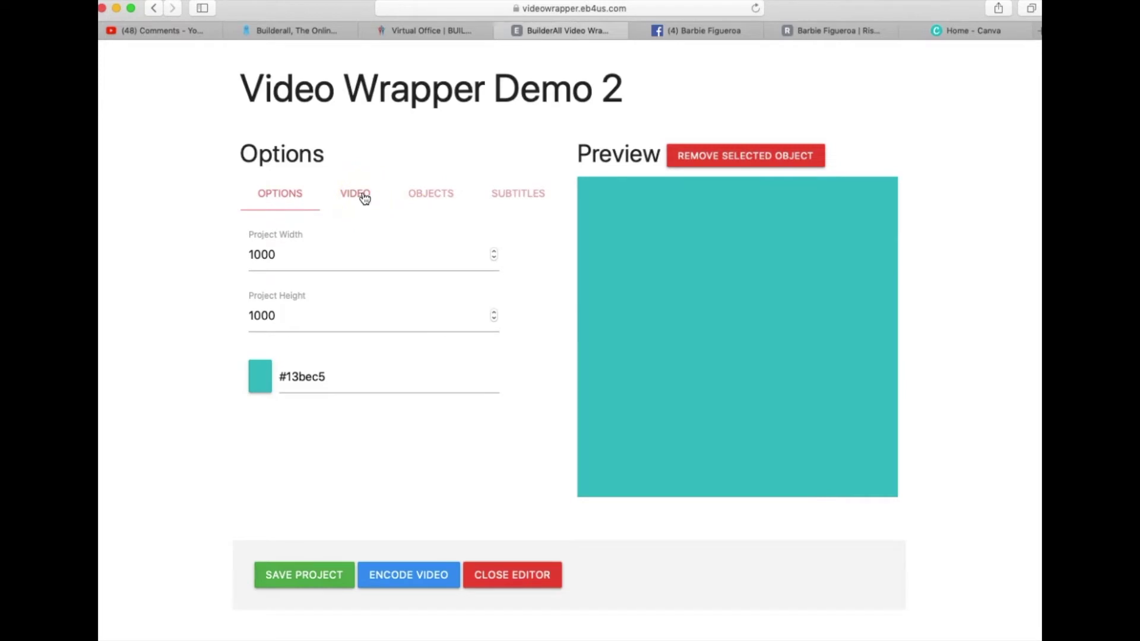
{"action": "left_click", "coordinate": [363, 196]}
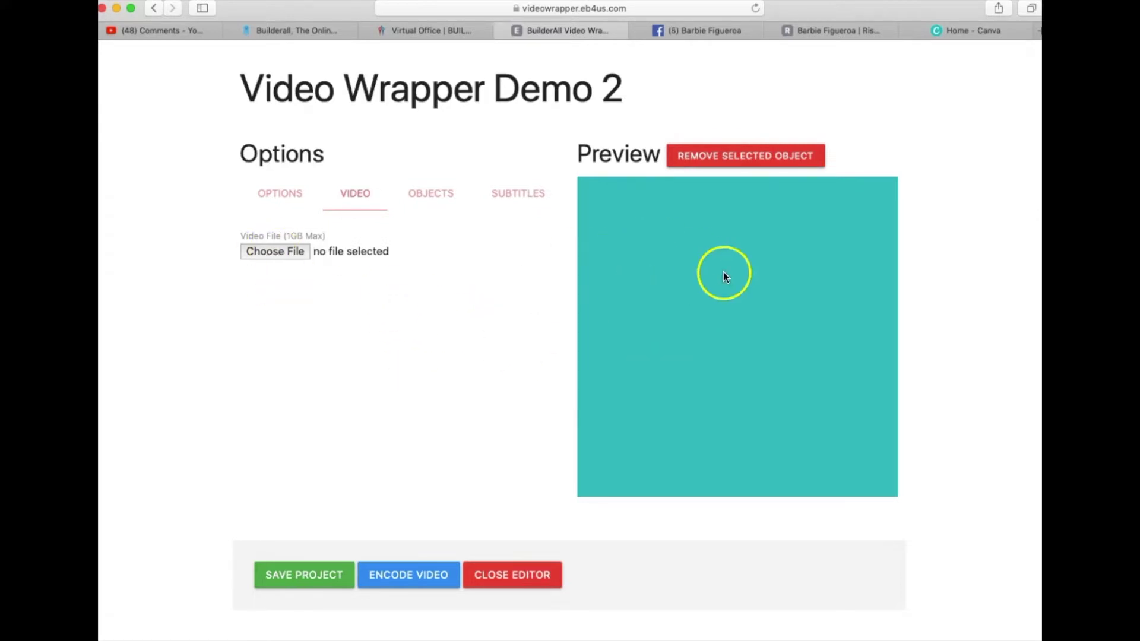
Load NewIntro2018vol.mp4 from the videoelements folder as the project video.
{"action": "left_click", "coordinate": [283, 253]}
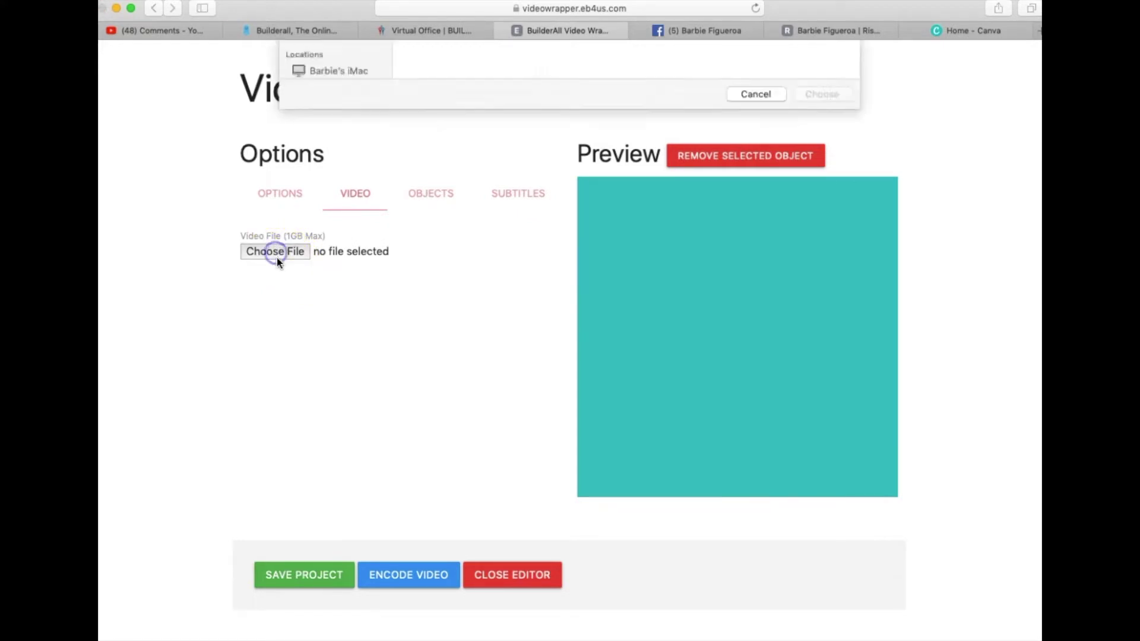
{"action": "left_click", "coordinate": [434, 92]}
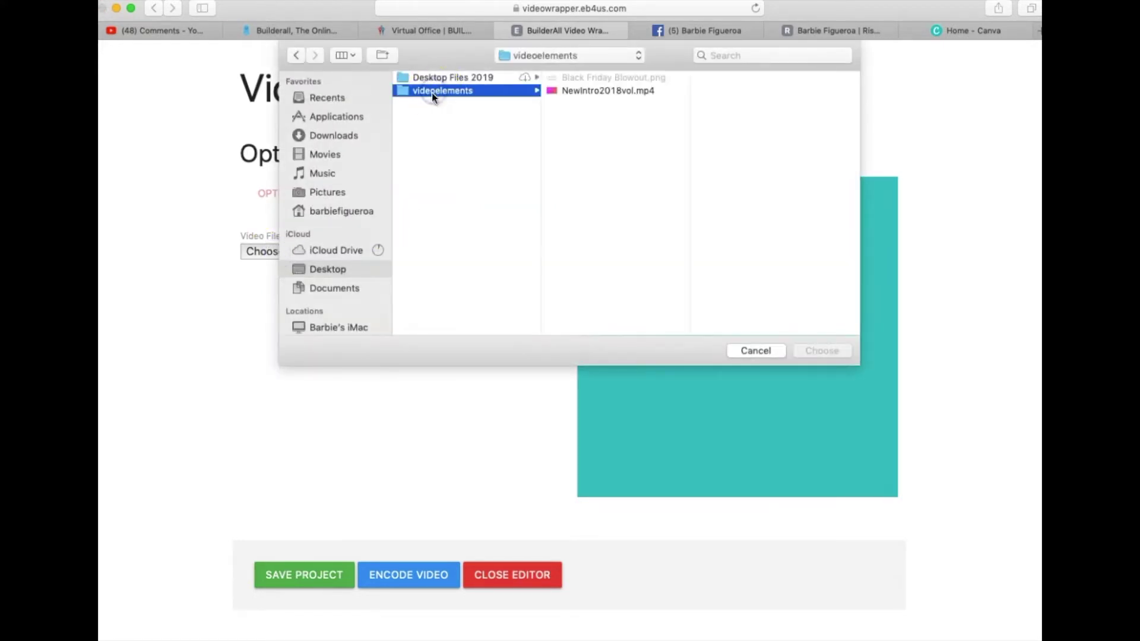
{"action": "left_click", "coordinate": [589, 91]}
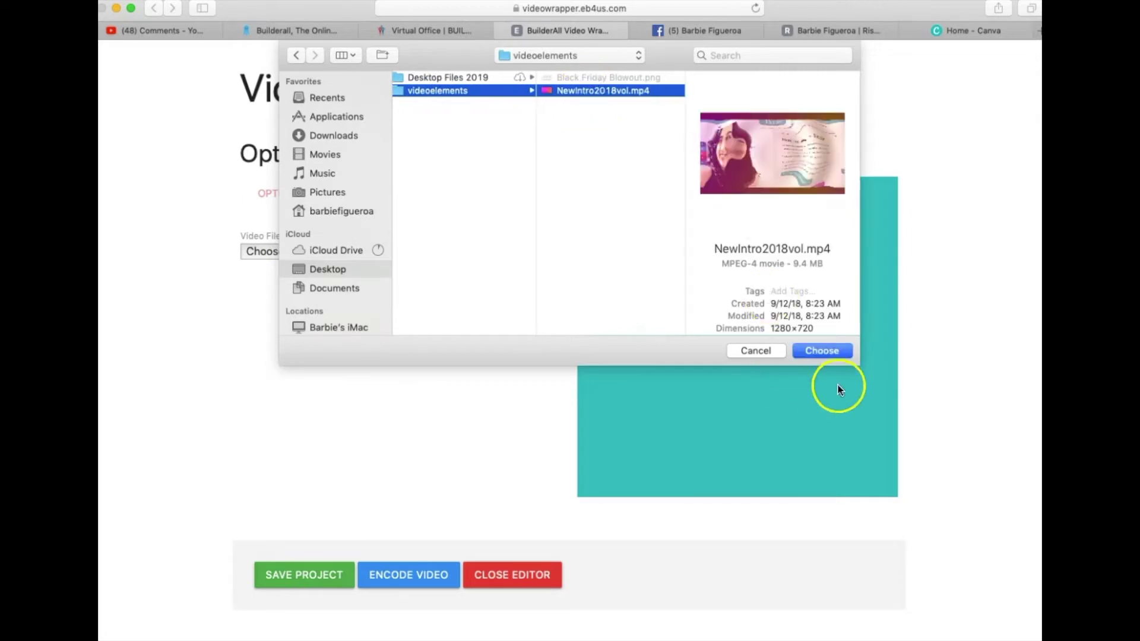
{"action": "left_click", "coordinate": [825, 351]}
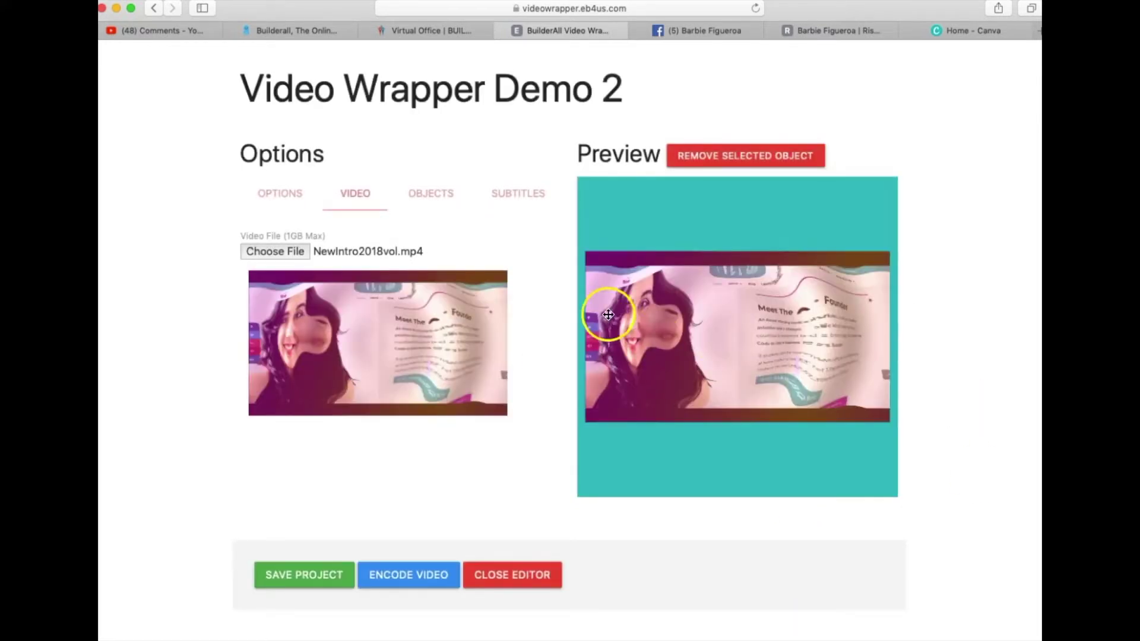
Stretch the clip to the square's full width and move it toward the middle.
{"action": "left_click_drag", "start_coordinate": [613, 303], "coordinate": [605, 303]}
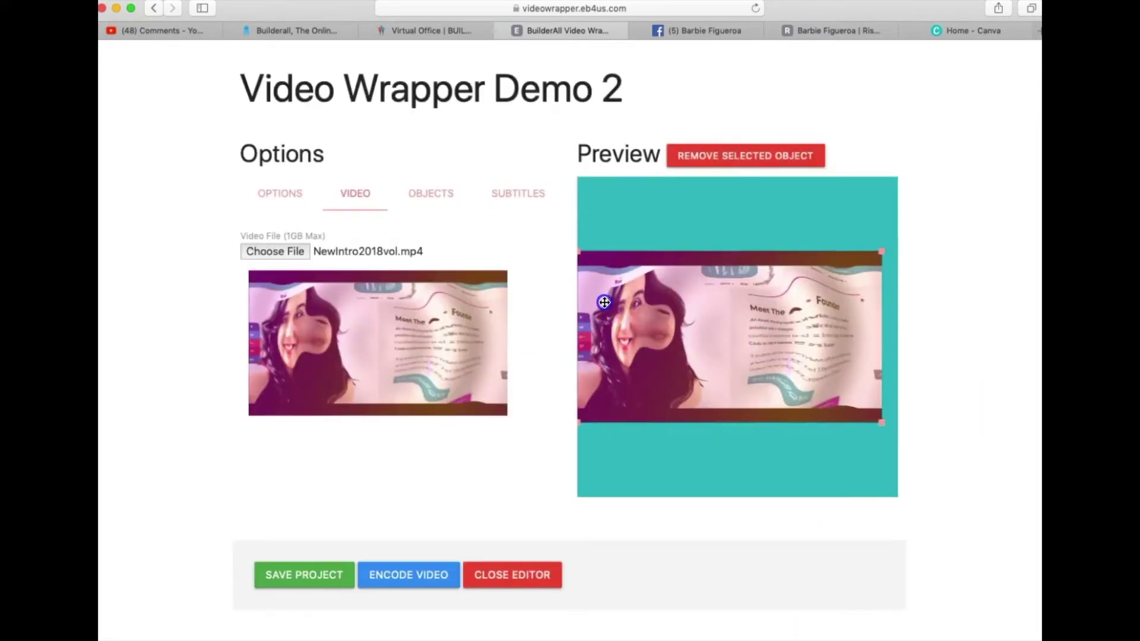
{"action": "left_click_drag", "start_coordinate": [883, 252], "coordinate": [902, 248]}
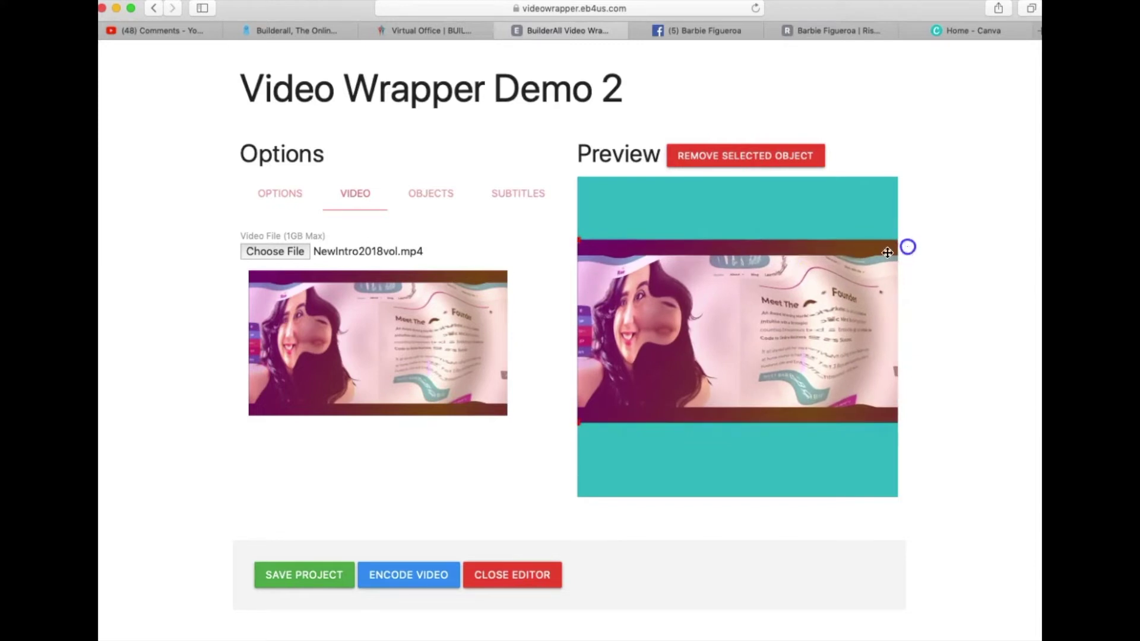
{"action": "left_click_drag", "start_coordinate": [766, 287], "coordinate": [765, 303]}
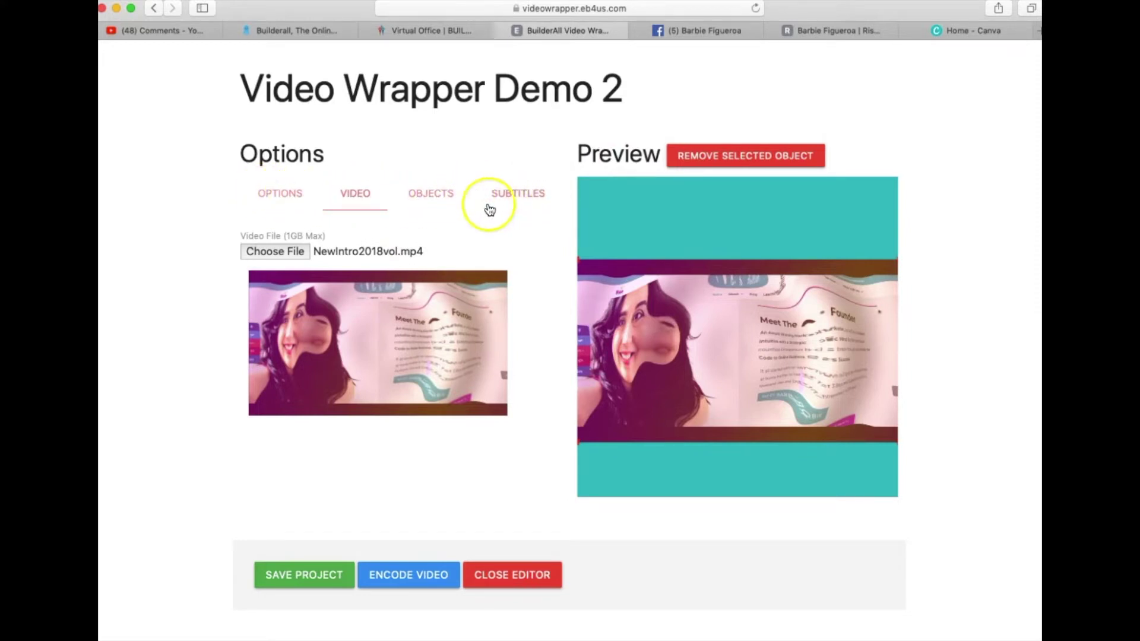
Start a new image object and pick Black Friday Blowout.png as its file.
{"action": "left_click", "coordinate": [430, 199]}
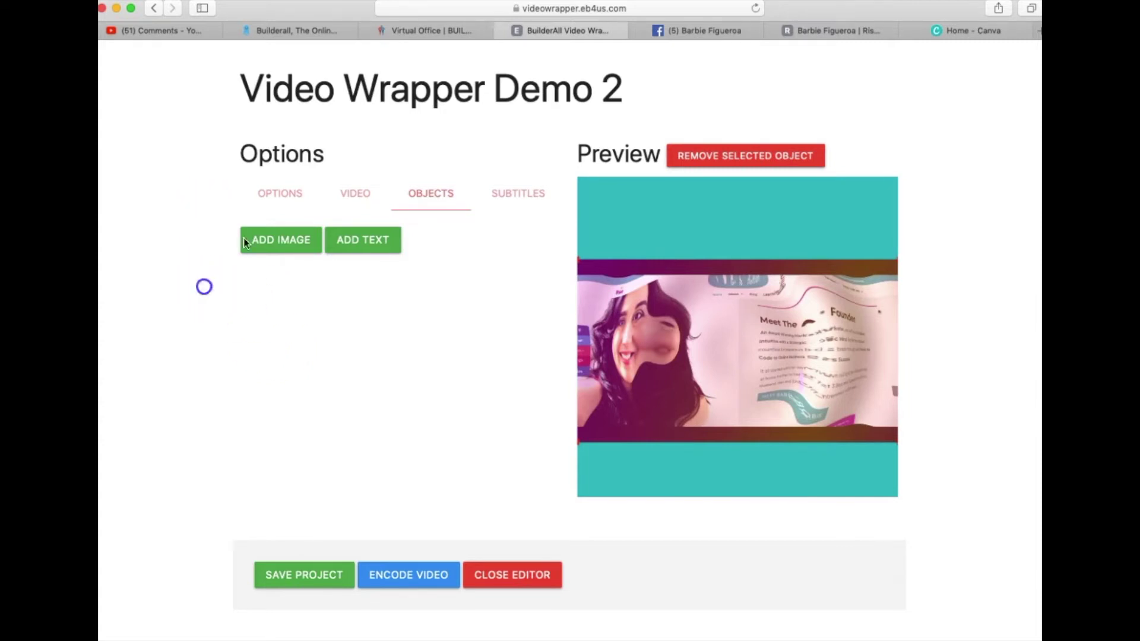
{"action": "left_click", "coordinate": [299, 246]}
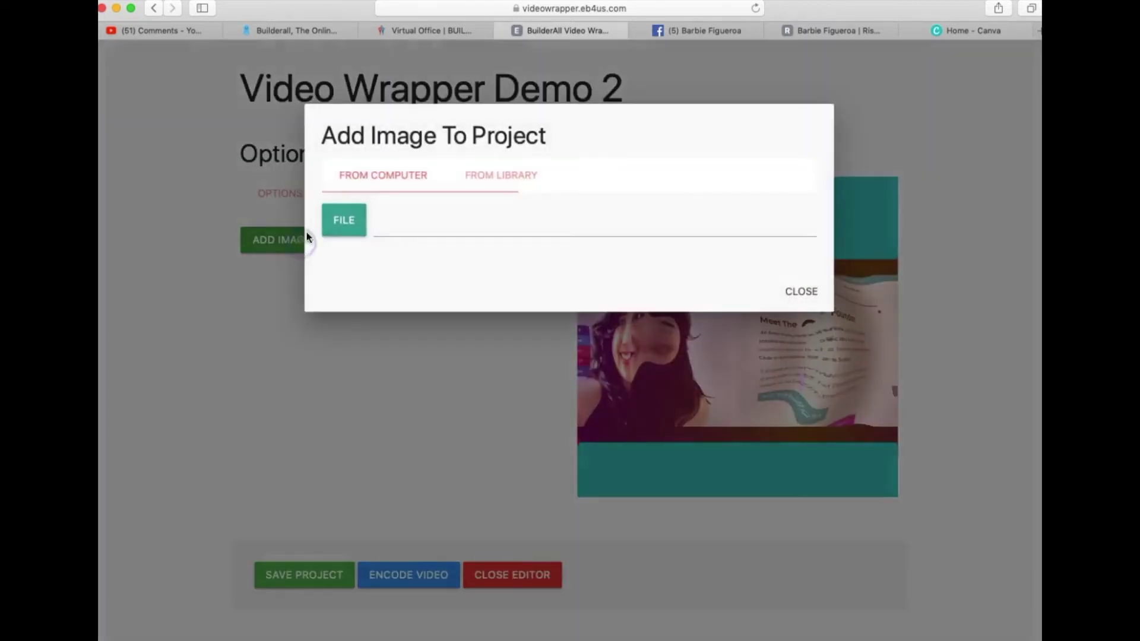
{"action": "left_click", "coordinate": [345, 229]}
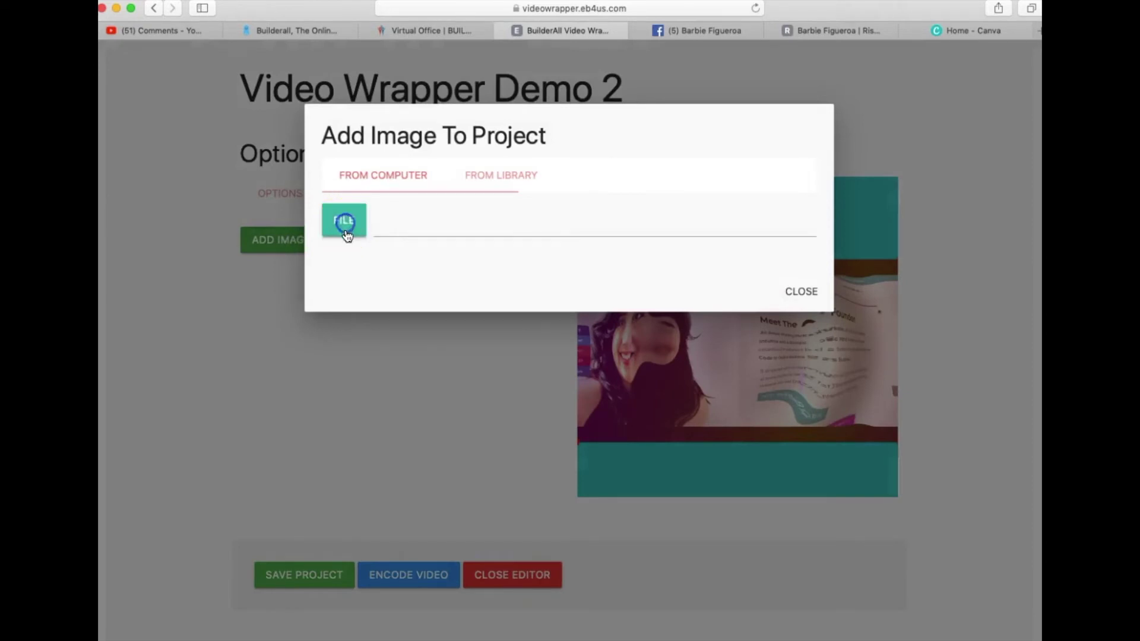
{"action": "left_click", "coordinate": [482, 78]}
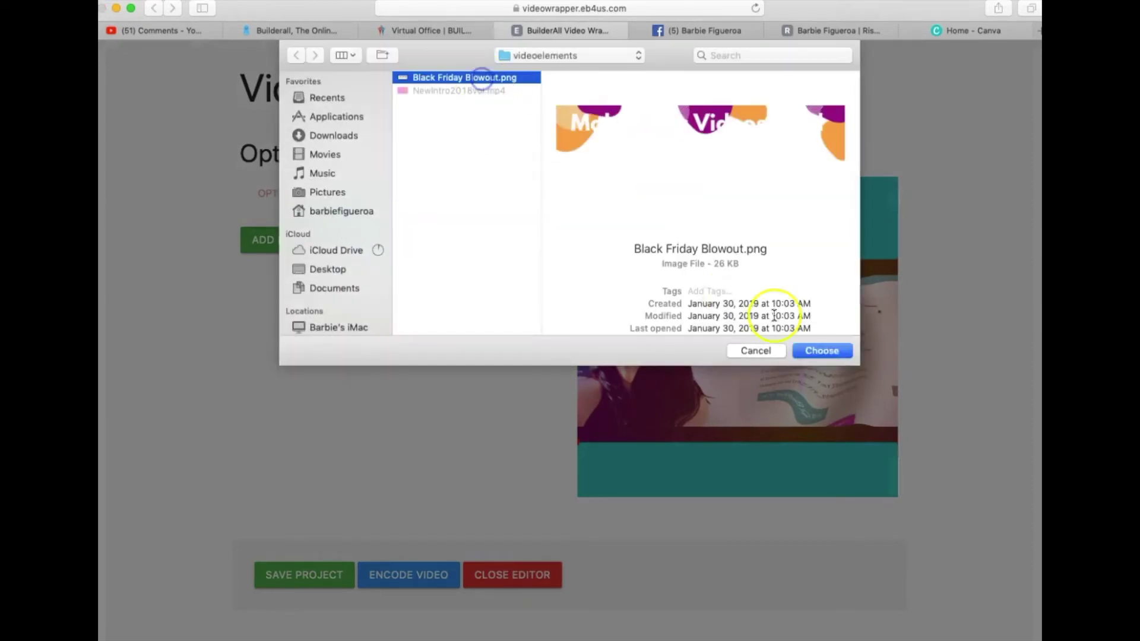
Insert the header image and enlarge it across the top of the square.
{"action": "left_click", "coordinate": [817, 350]}
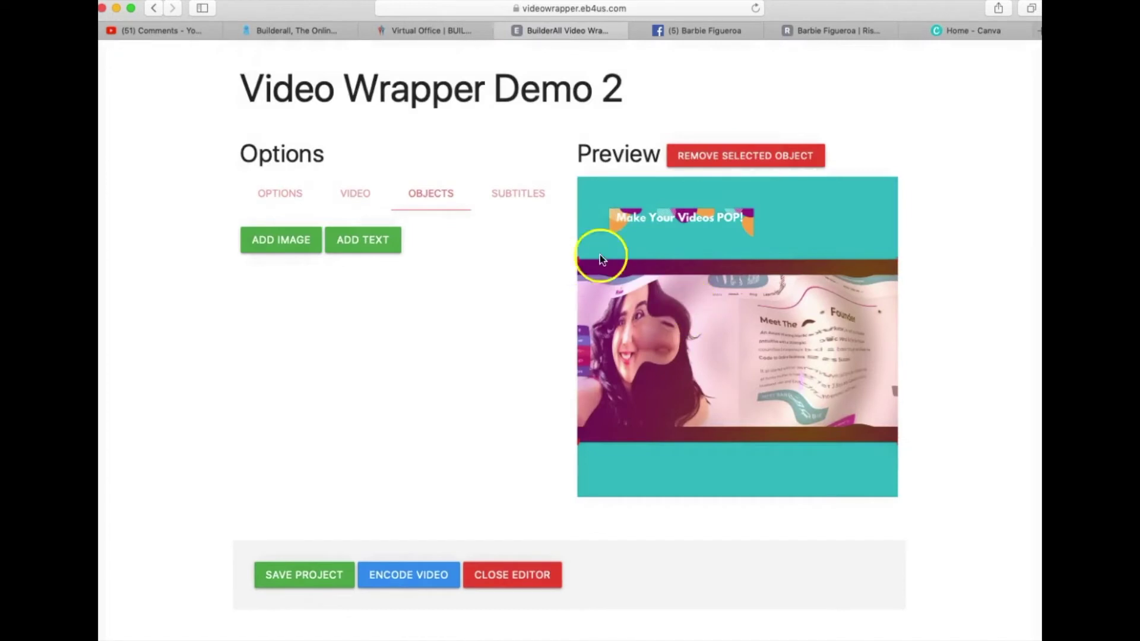
{"action": "left_click_drag", "start_coordinate": [611, 209], "coordinate": [583, 184]}
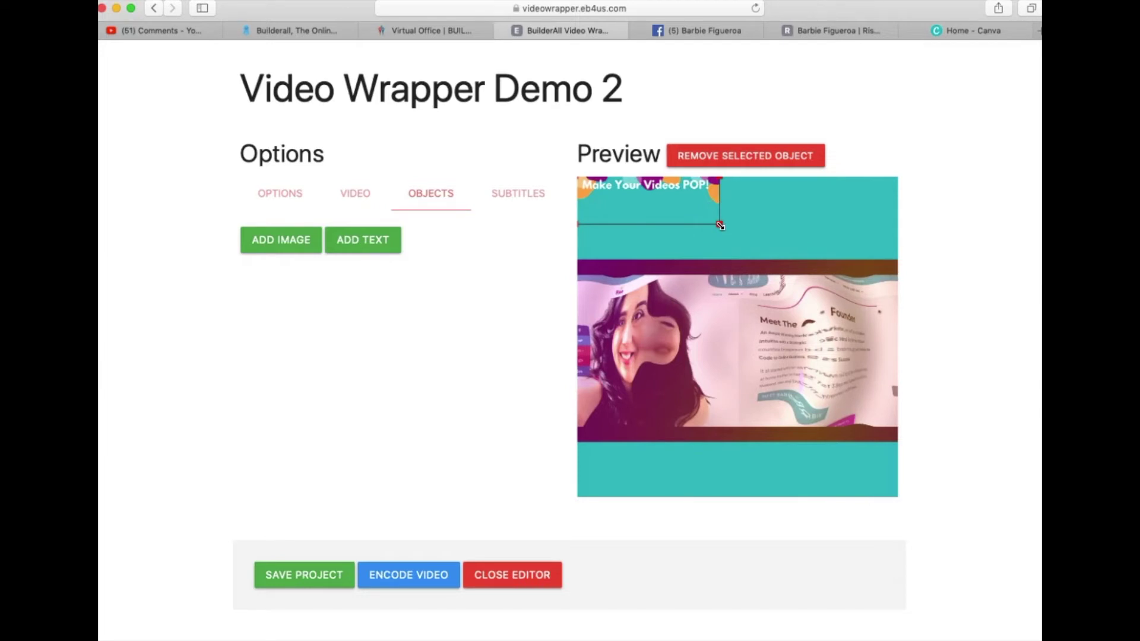
{"action": "left_click_drag", "start_coordinate": [720, 225], "coordinate": [845, 339]}
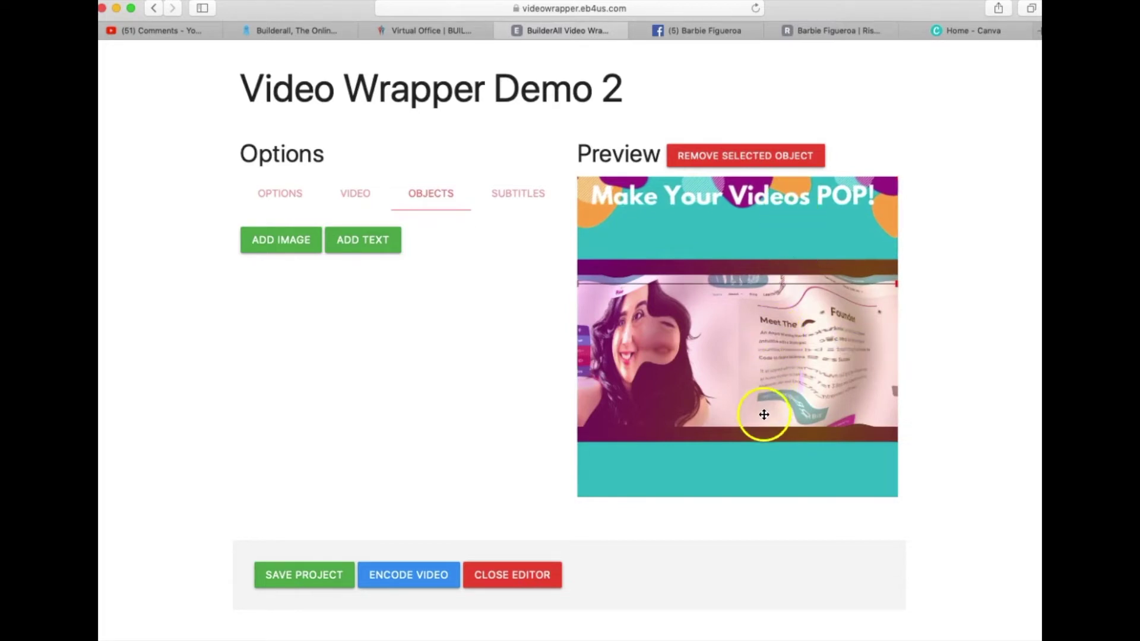
Move the video up under the header and widen the header's right edge slightly.
{"action": "left_click_drag", "start_coordinate": [764, 414], "coordinate": [762, 377]}
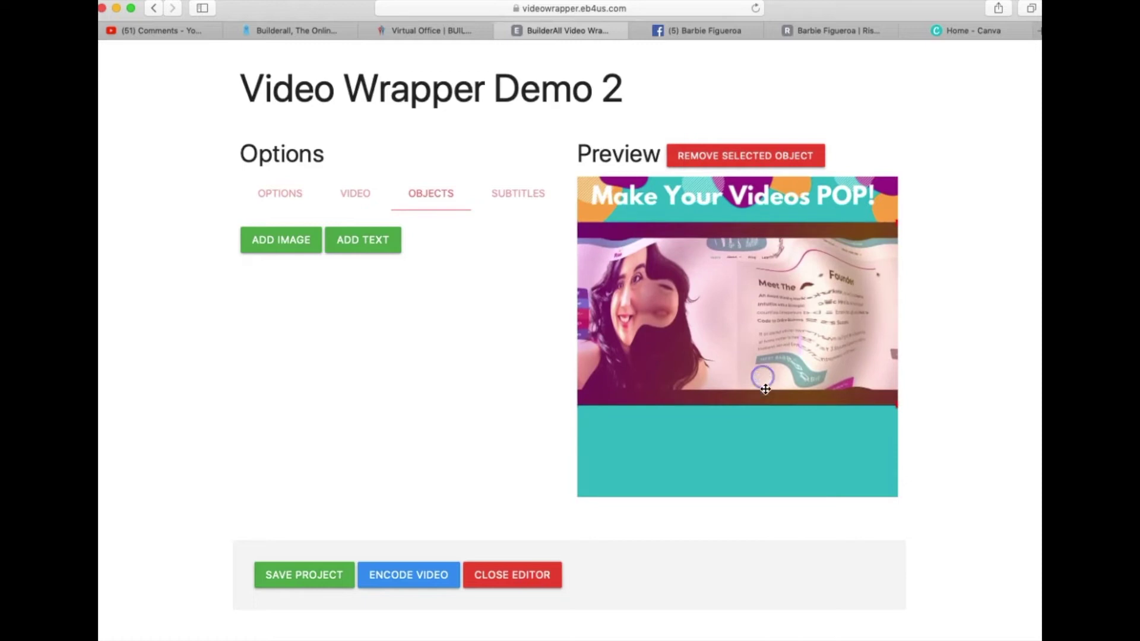
{"action": "left_click", "coordinate": [962, 335]}
{"action": "left_click", "coordinate": [891, 208]}
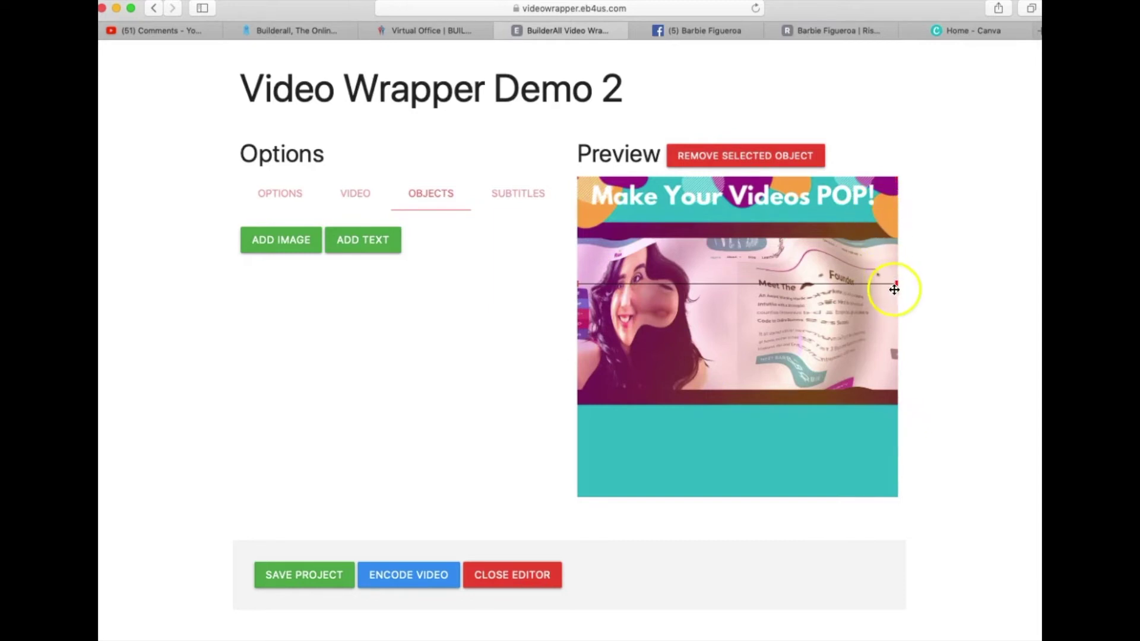
{"action": "left_click_drag", "start_coordinate": [896, 283], "coordinate": [900, 283]}
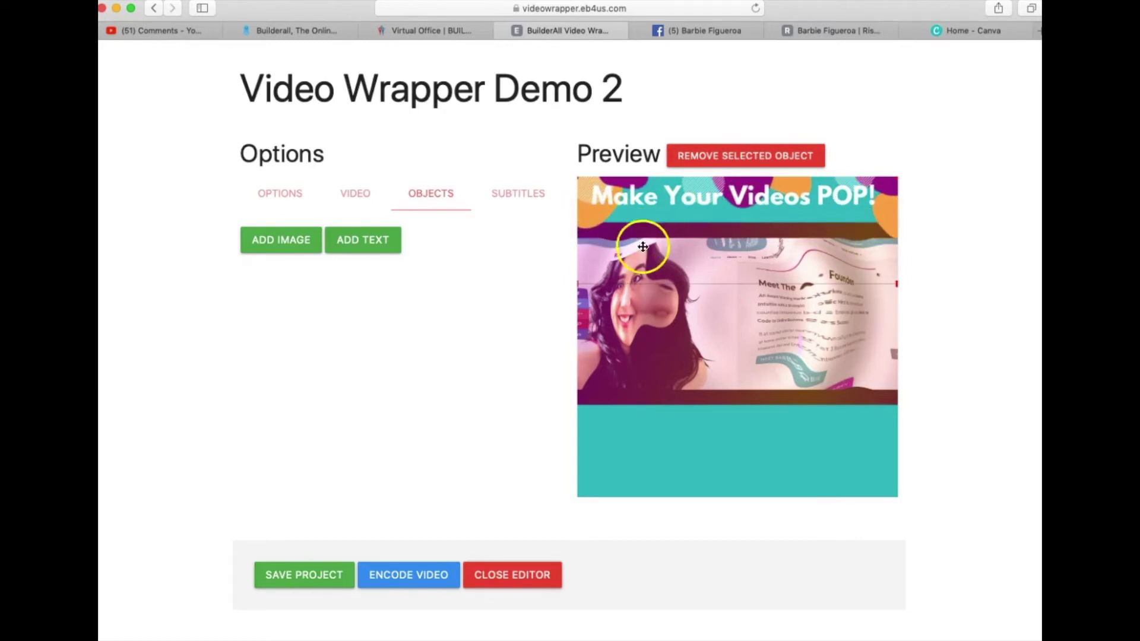
{"action": "left_click", "coordinate": [932, 270]}
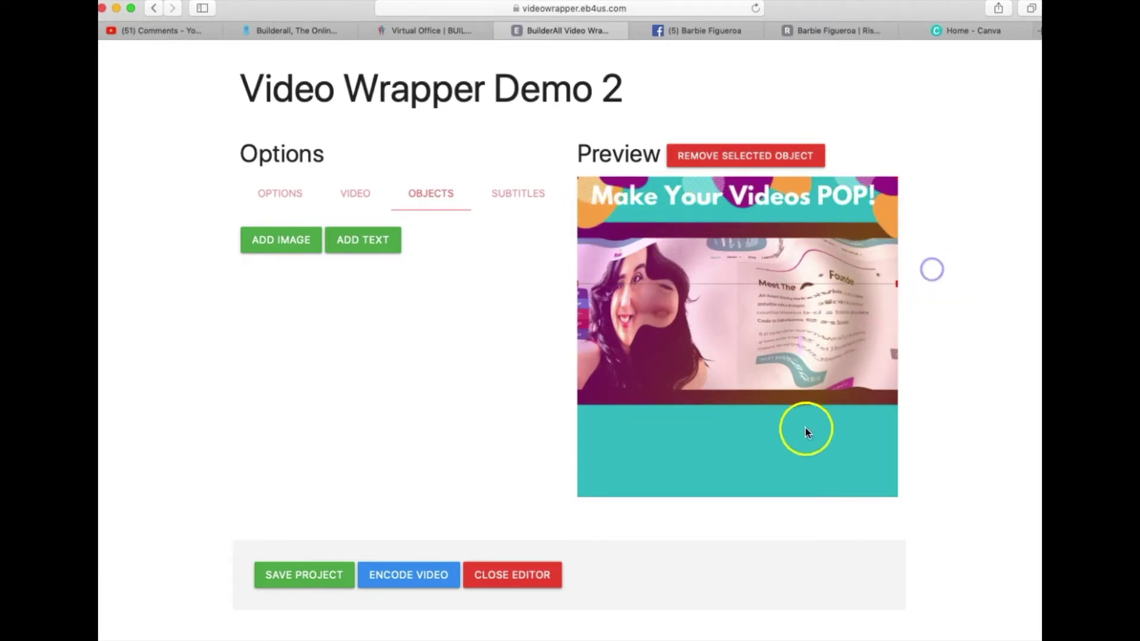
{"action": "left_click", "coordinate": [794, 459]}
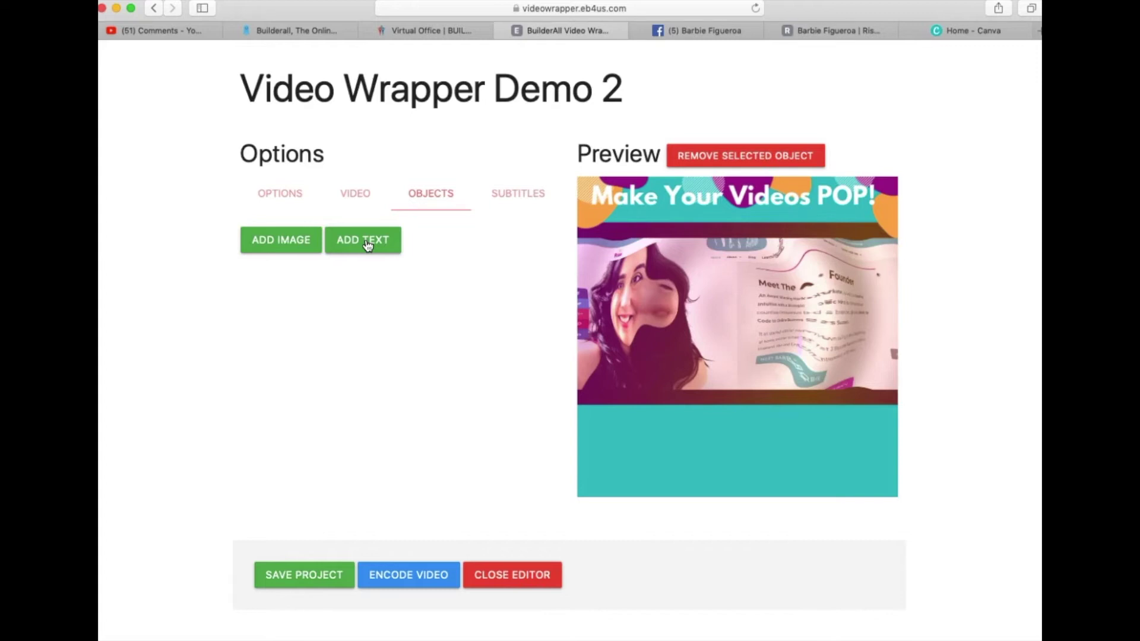
Create a text object and replace its placeholder with the website URL.
{"action": "left_click", "coordinate": [475, 337]}
{"action": "left_click", "coordinate": [370, 244]}
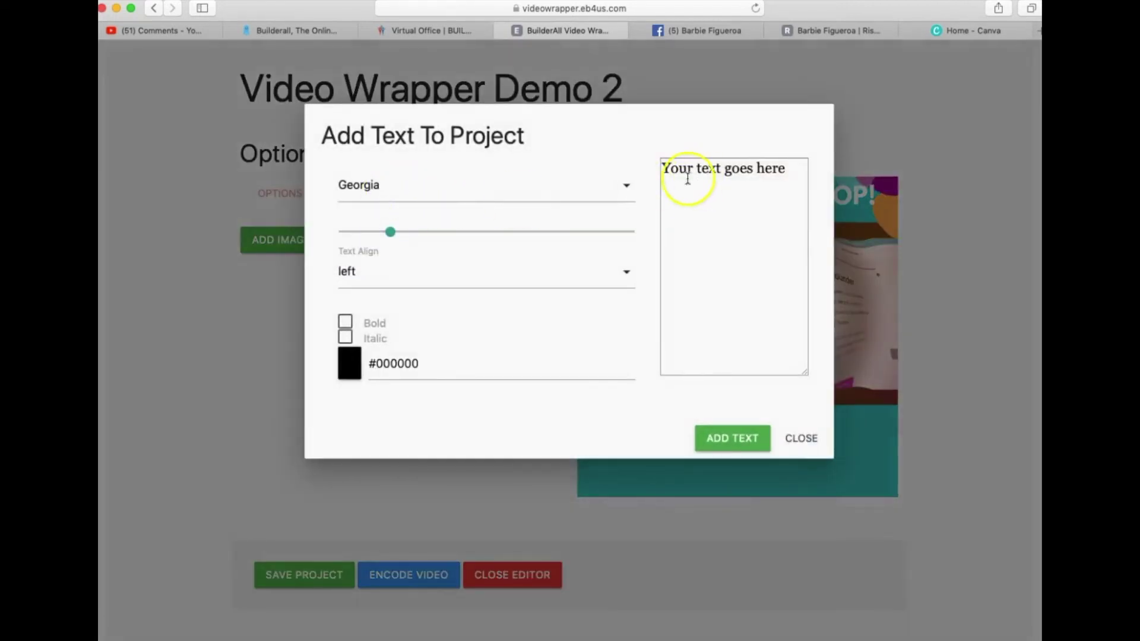
{"action": "left_click_drag", "start_coordinate": [664, 168], "coordinate": [801, 168]}
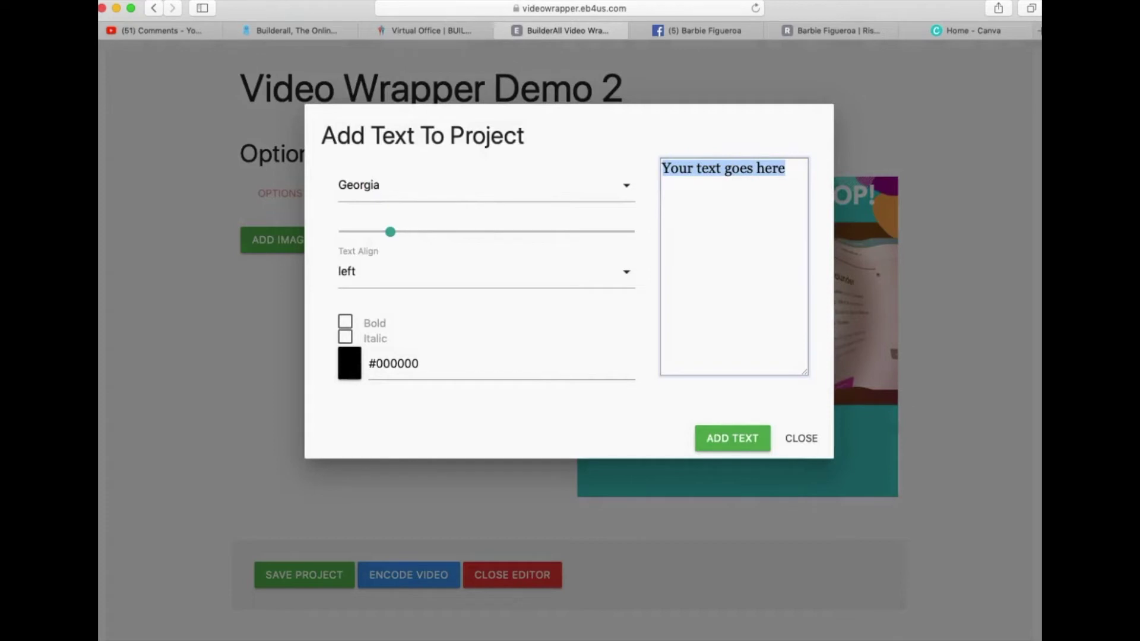
{"action": "type", "text": "Risewth"}
{"action": "key", "text": "BackSpace"}
{"action": "key", "text": "BackSpace"}
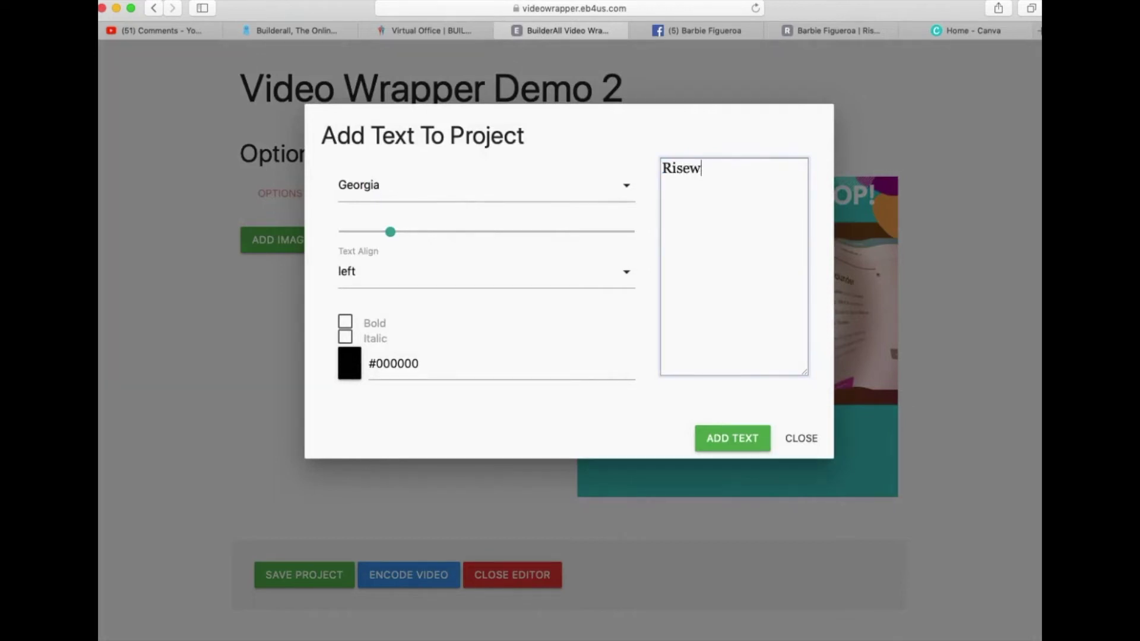
{"action": "type", "text": "ithBarbie.com/Te"}
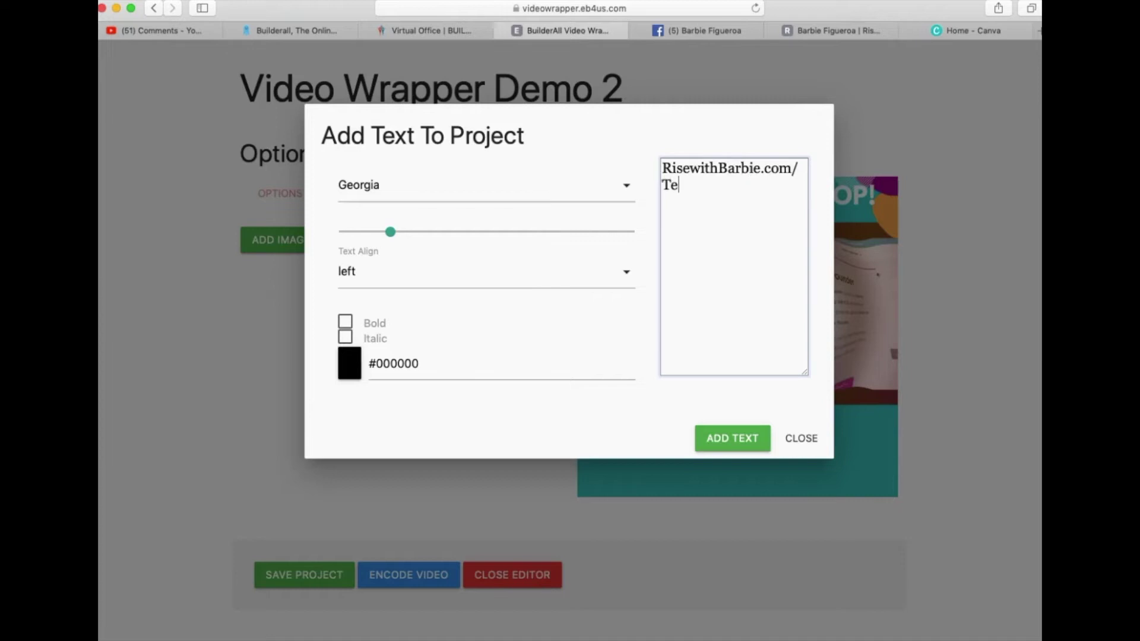
{"action": "type", "text": "stTheTools"}
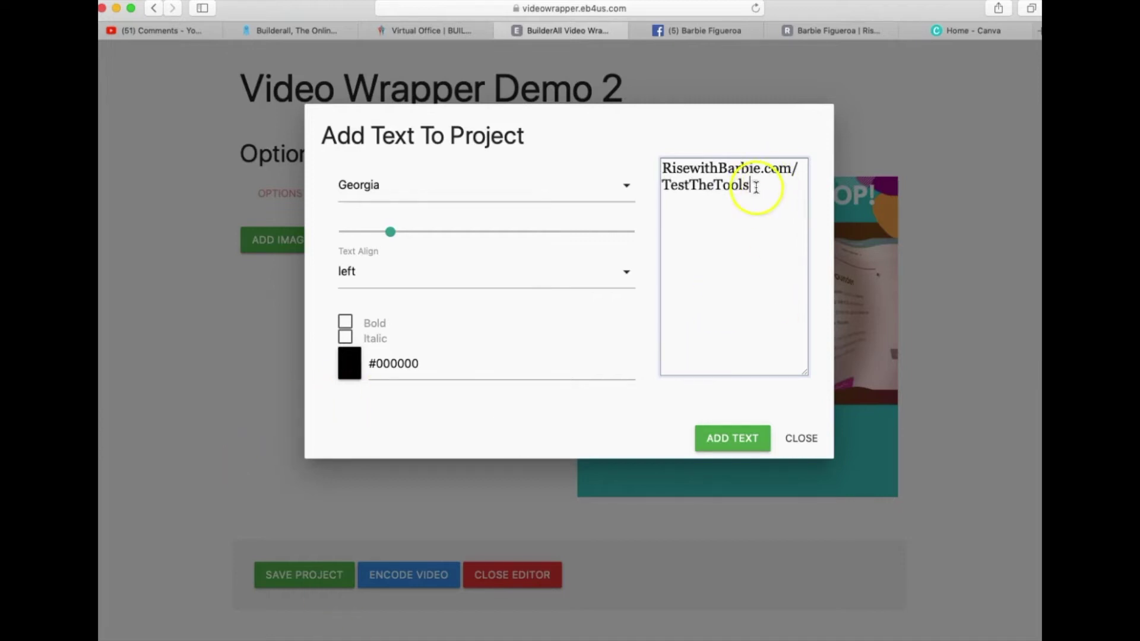
{"action": "left_click_drag", "start_coordinate": [751, 185], "coordinate": [664, 158]}
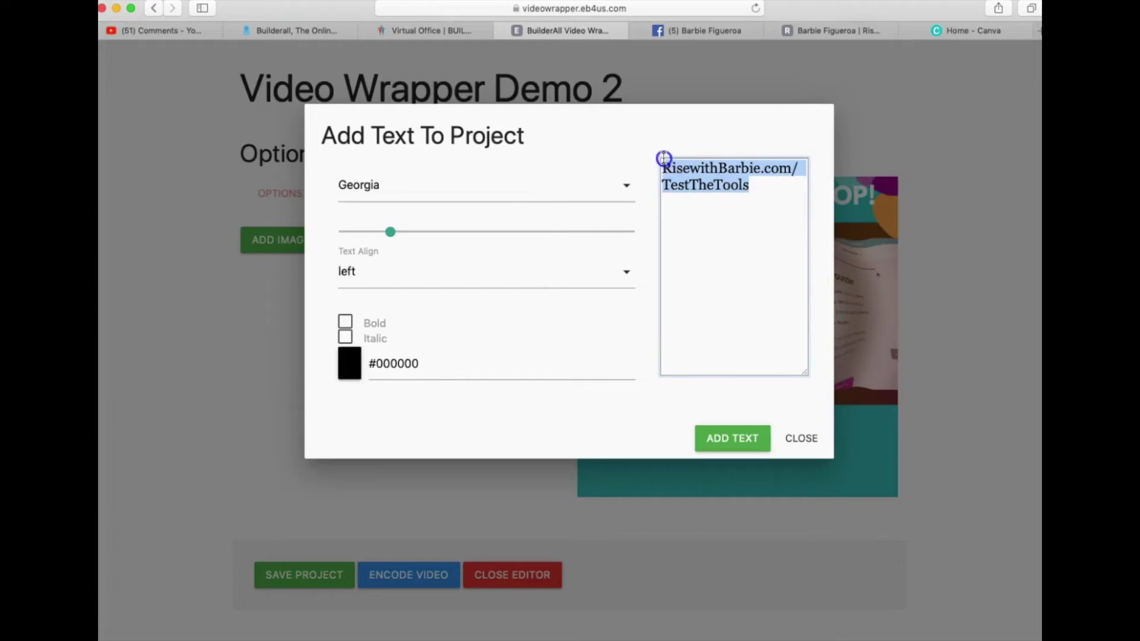
Style the URL centred, Arial, white #ffffff and bold, then add it to the project.
{"action": "left_click", "coordinate": [358, 272]}
{"action": "left_click", "coordinate": [366, 310]}
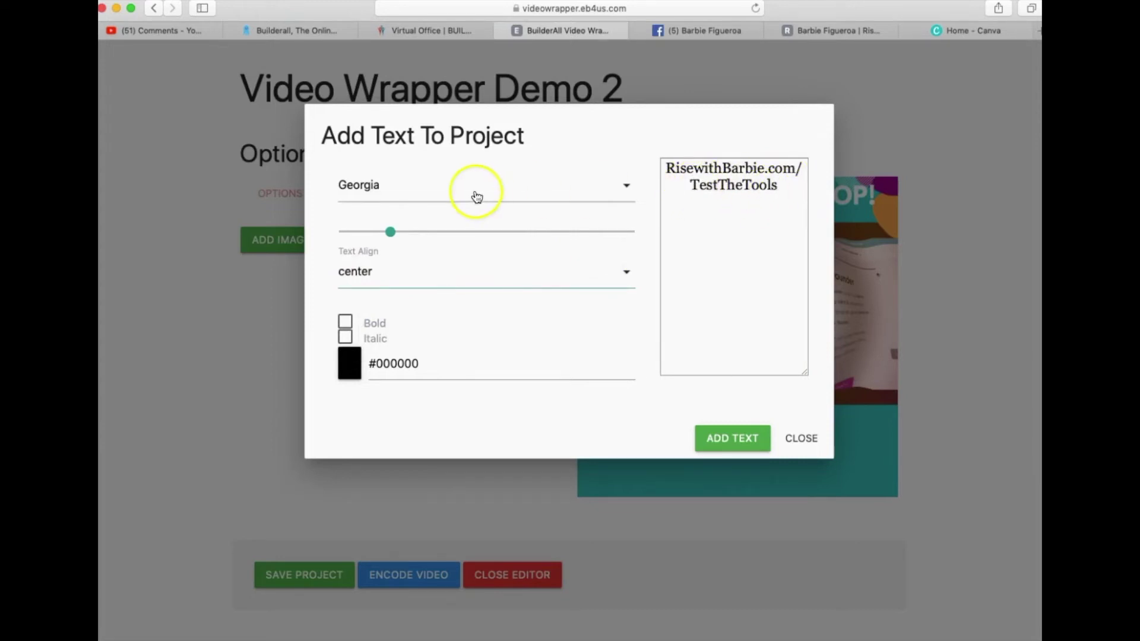
{"action": "left_click", "coordinate": [422, 198]}
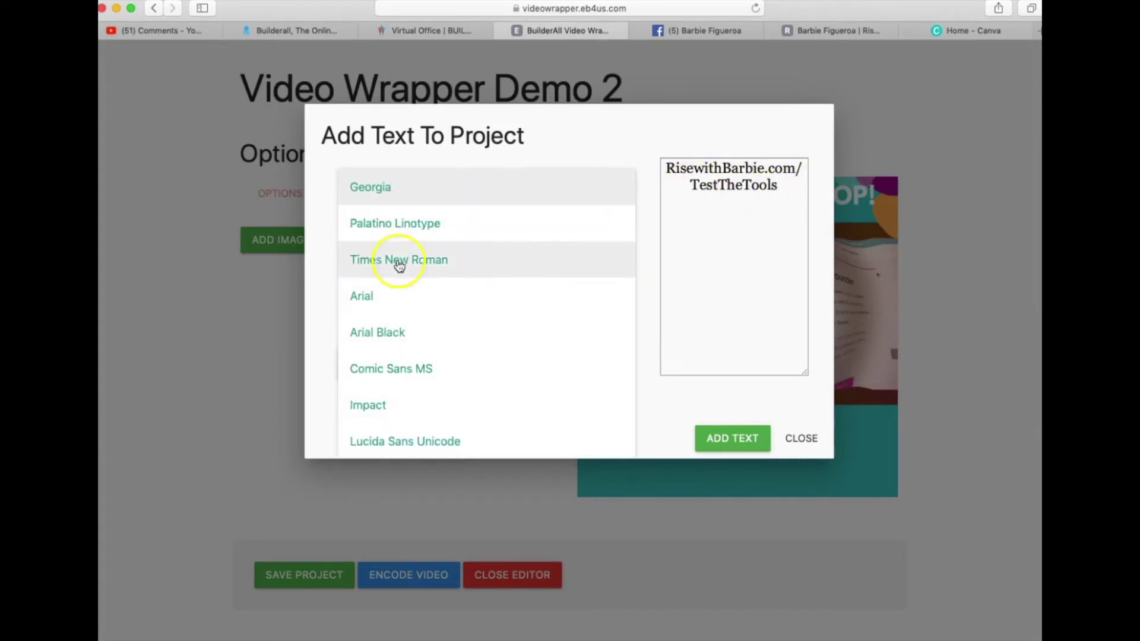
{"action": "left_click", "coordinate": [382, 300]}
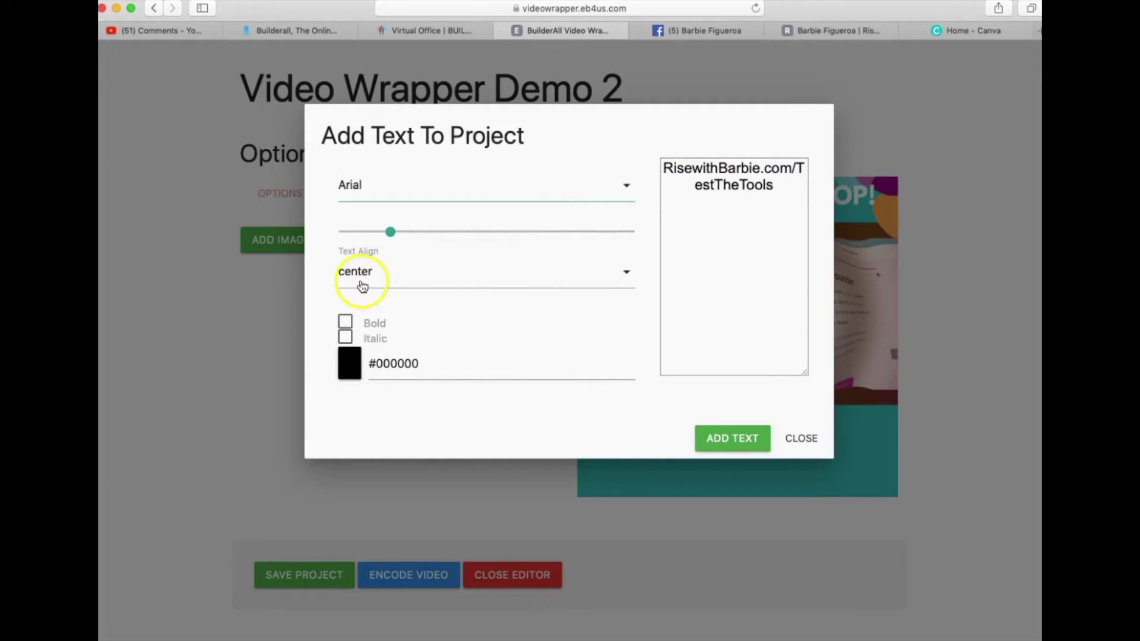
{"action": "left_click", "coordinate": [351, 370]}
{"action": "left_click", "coordinate": [342, 392]}
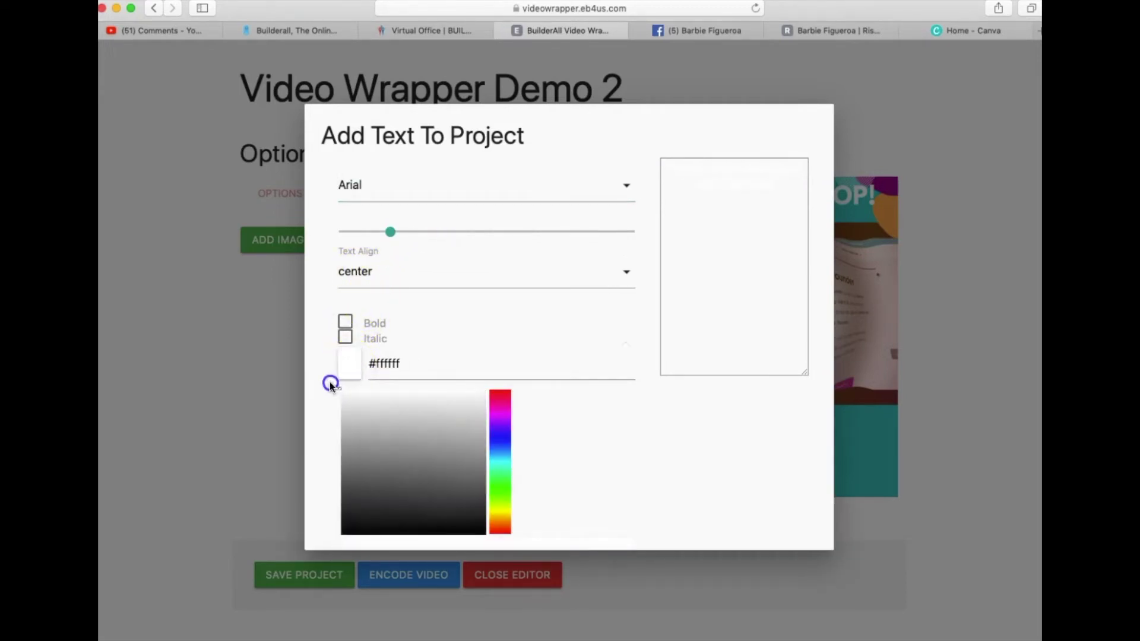
{"action": "left_click", "coordinate": [347, 326]}
{"action": "left_click", "coordinate": [347, 326]}
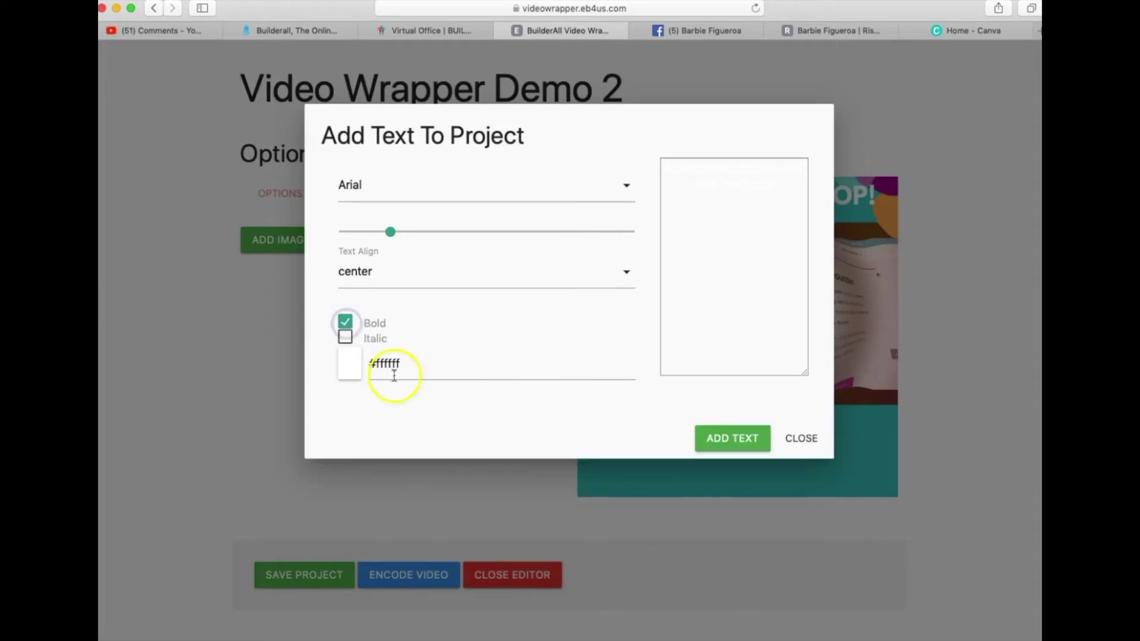
{"action": "left_click", "coordinate": [740, 445]}
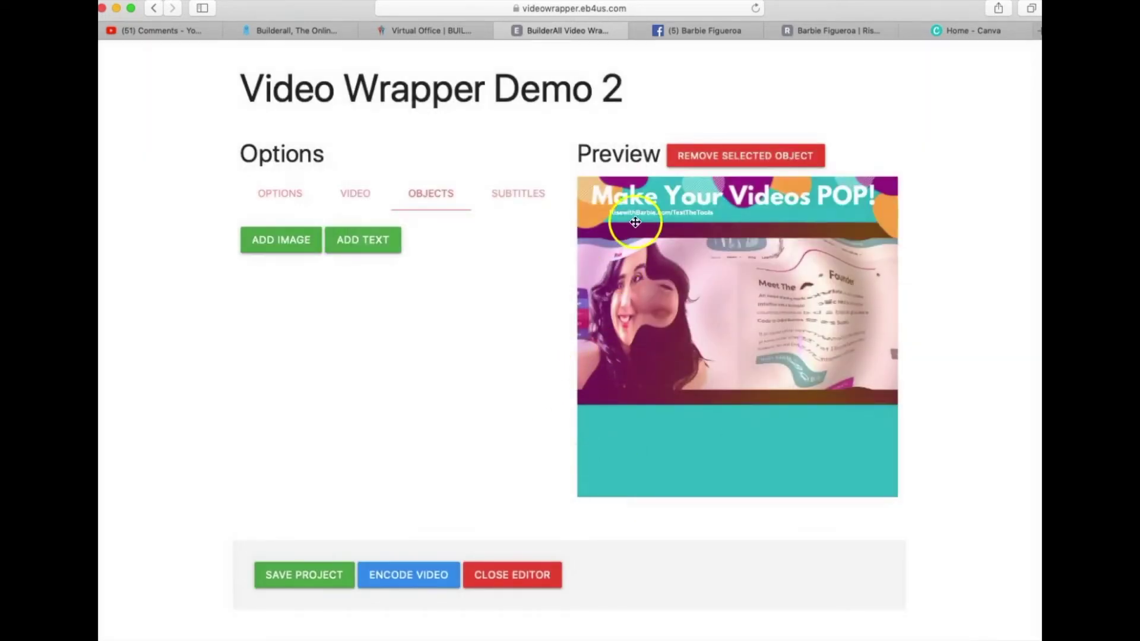
Move the URL text into the teal band below the video and resize it to span the band's width.
{"action": "left_click_drag", "start_coordinate": [636, 222], "coordinate": [855, 486]}
{"action": "left_click", "coordinate": [852, 434]}
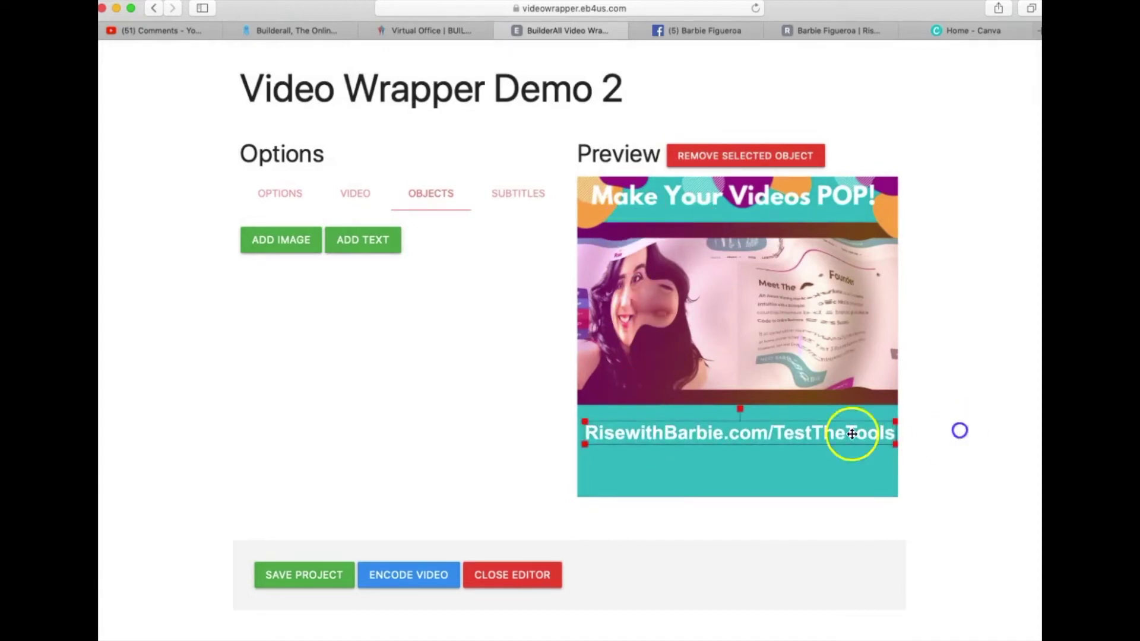
{"action": "left_click_drag", "start_coordinate": [890, 440], "coordinate": [827, 443]}
{"action": "left_click", "coordinate": [827, 434]}
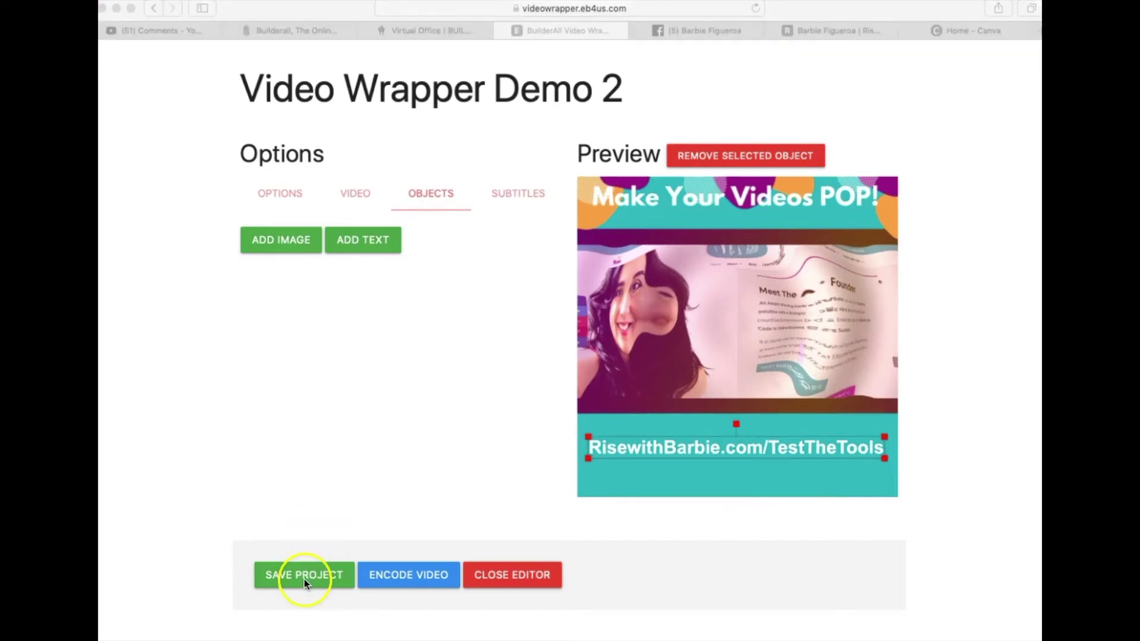
Save the project, encode the wrapped video and play back the encoded preview.
{"action": "left_click", "coordinate": [304, 579]}
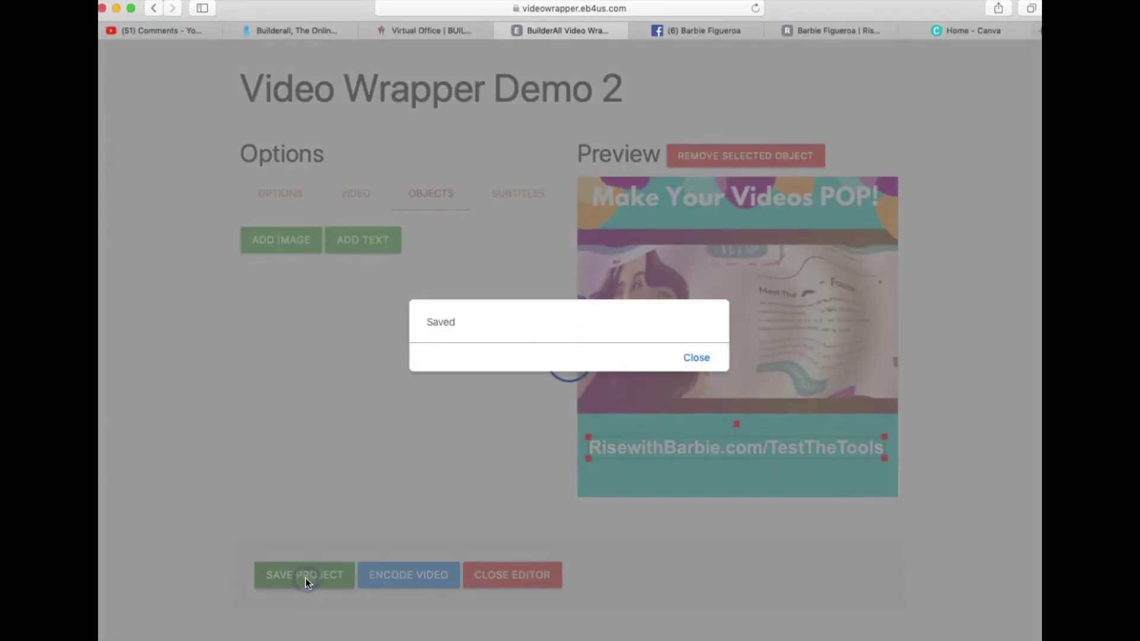
{"action": "left_click", "coordinate": [698, 359]}
{"action": "left_click", "coordinate": [418, 576]}
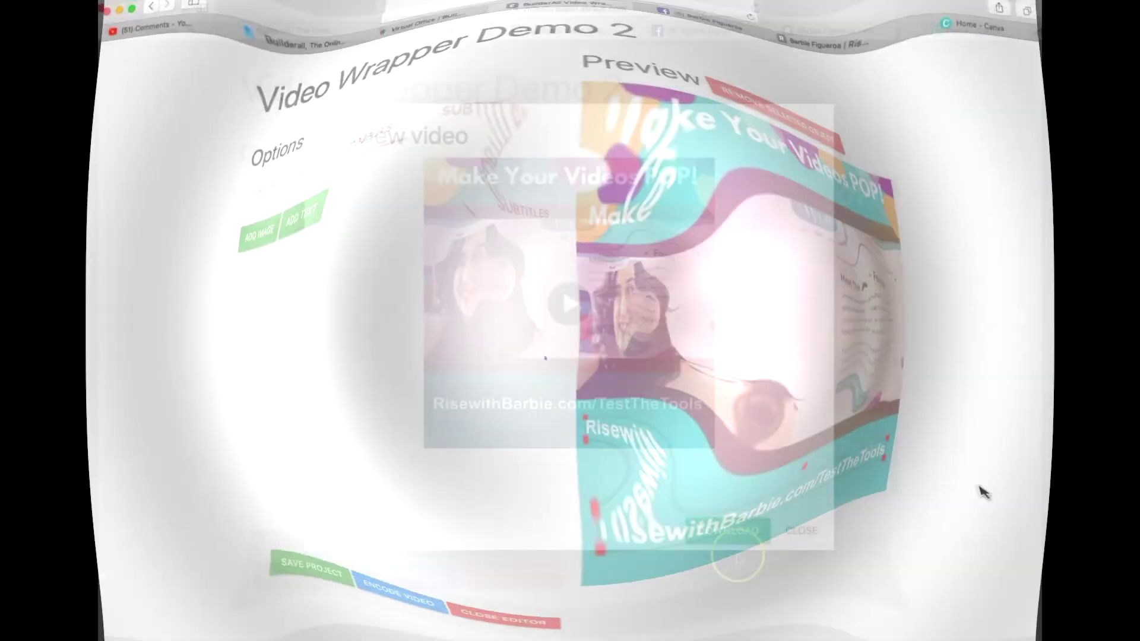
{"action": "left_click", "coordinate": [736, 531]}
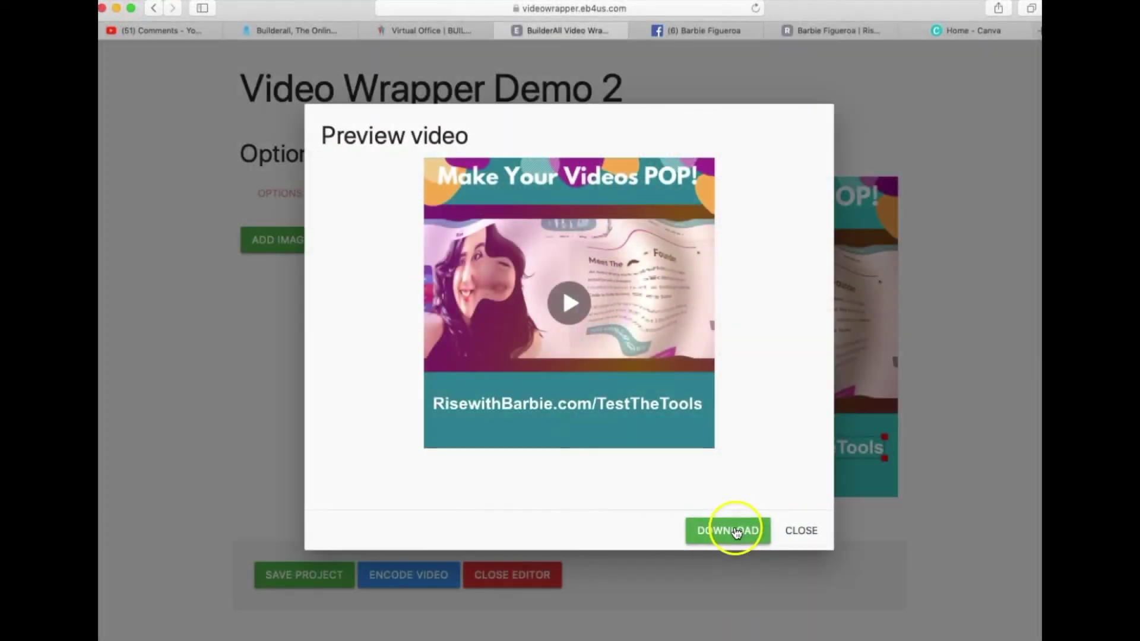
{"action": "left_click", "coordinate": [570, 307]}
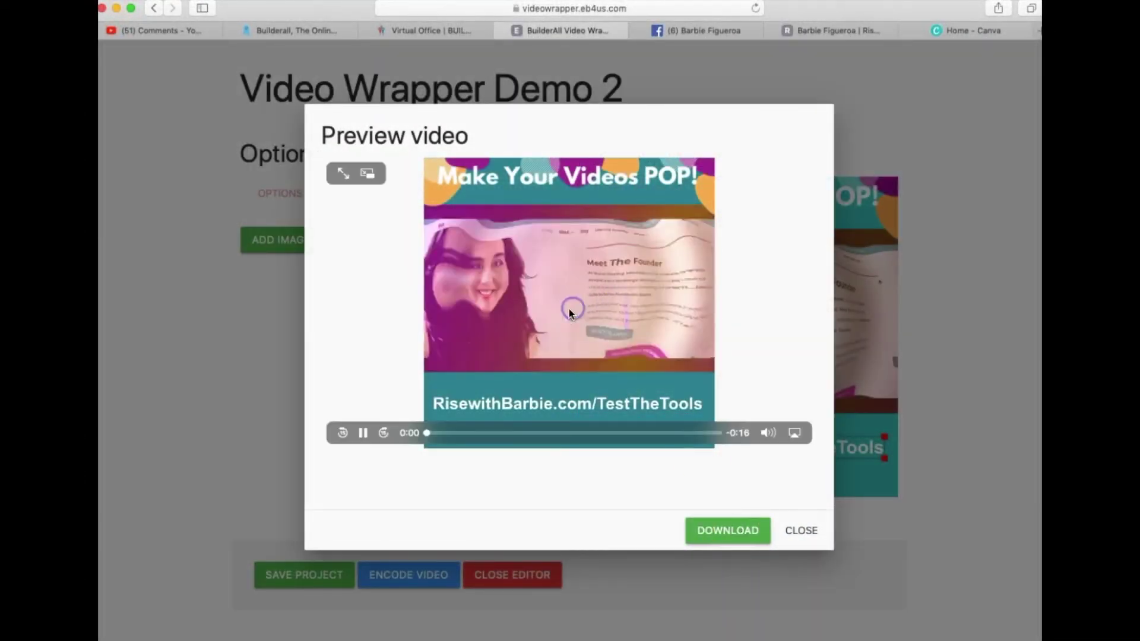
{"action": "left_click", "coordinate": [363, 434]}
Download Video-4.mp4, check it in QuickTime, then close the player.
{"action": "left_click", "coordinate": [717, 536]}
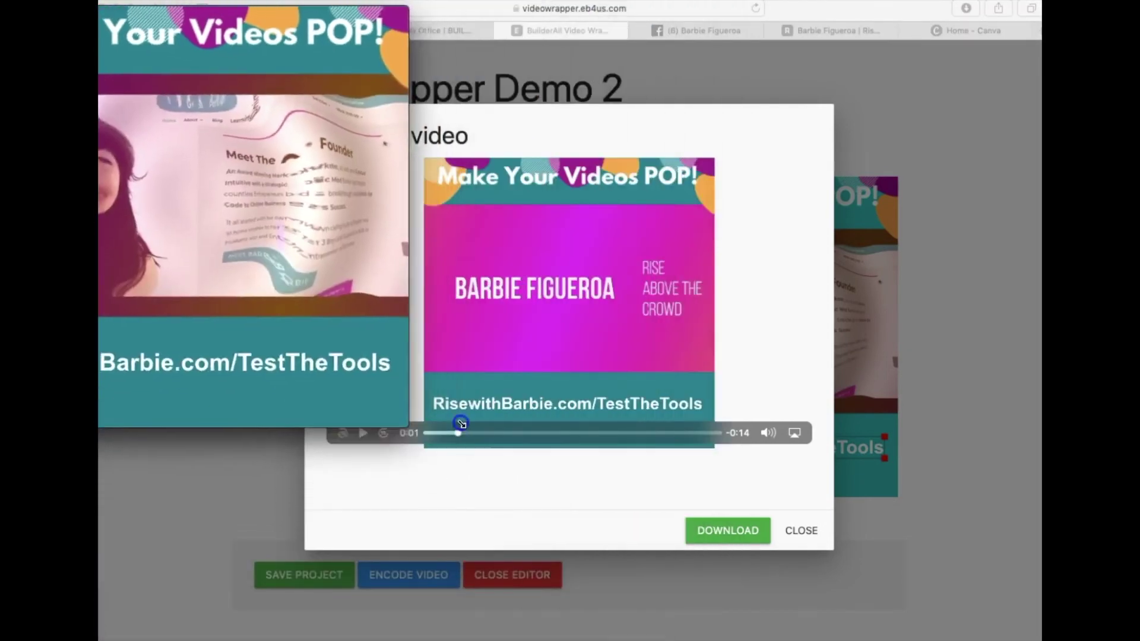
{"action": "left_click", "coordinate": [712, 395]}
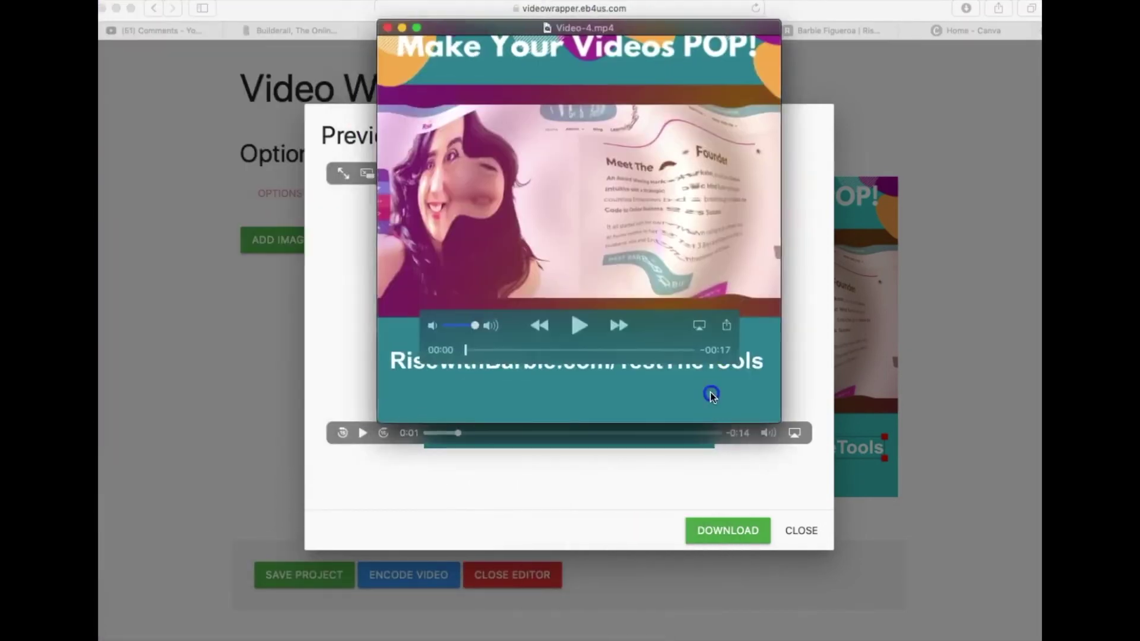
{"action": "left_click_drag", "start_coordinate": [711, 394], "coordinate": [677, 427]}
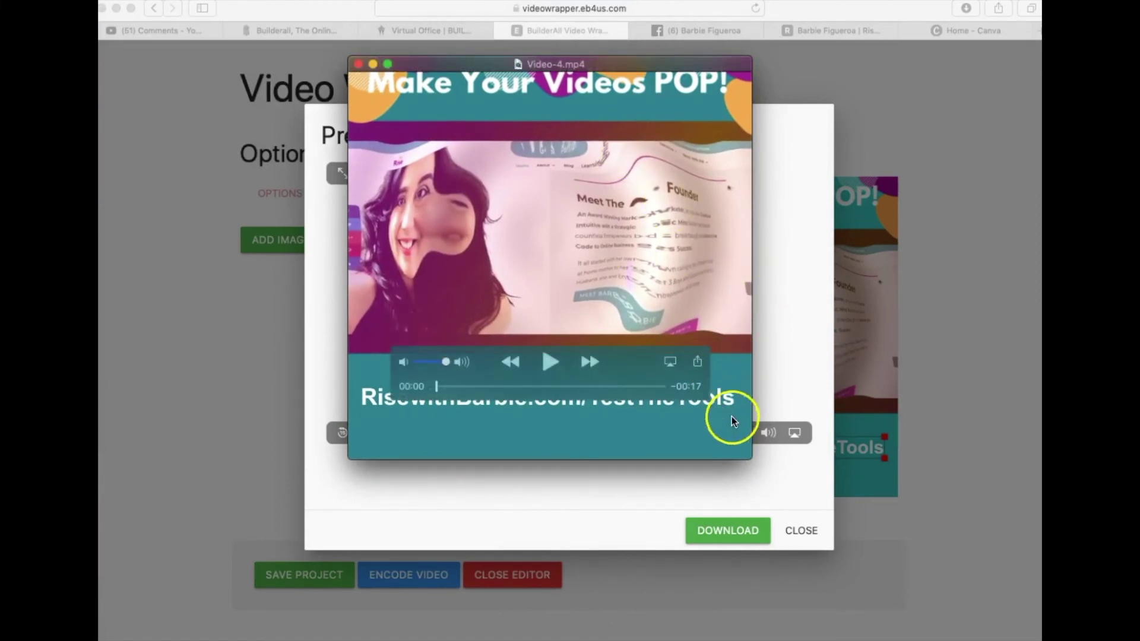
{"action": "left_click", "coordinate": [678, 451]}
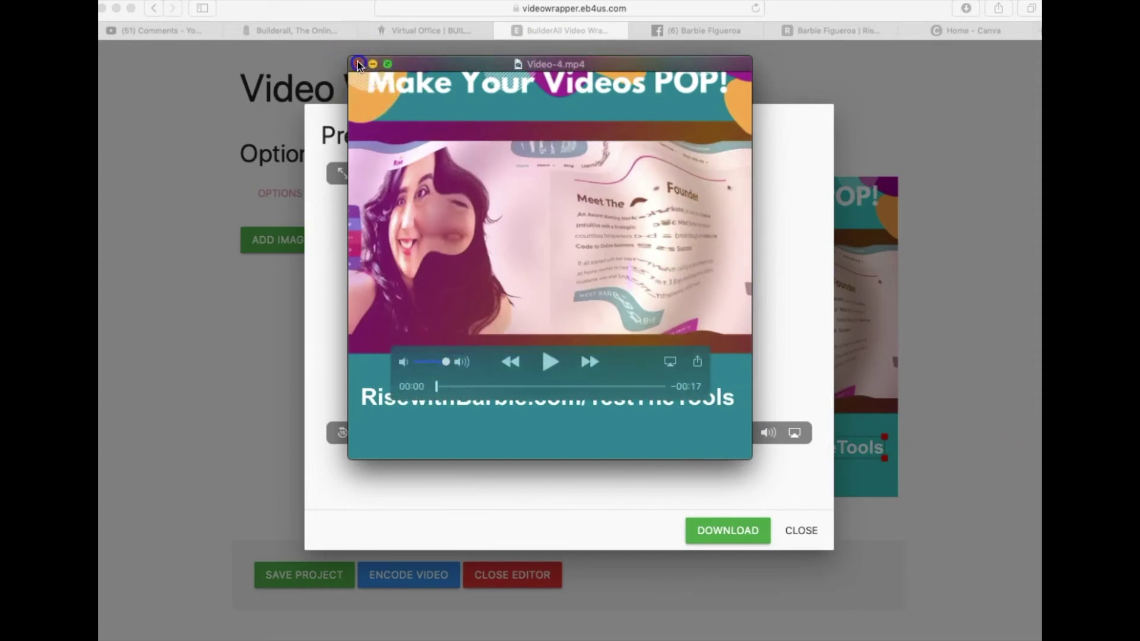
{"action": "left_click", "coordinate": [359, 64]}
Close the Preview video dialog showing the finished encoded video.
{"action": "left_click", "coordinate": [806, 536]}
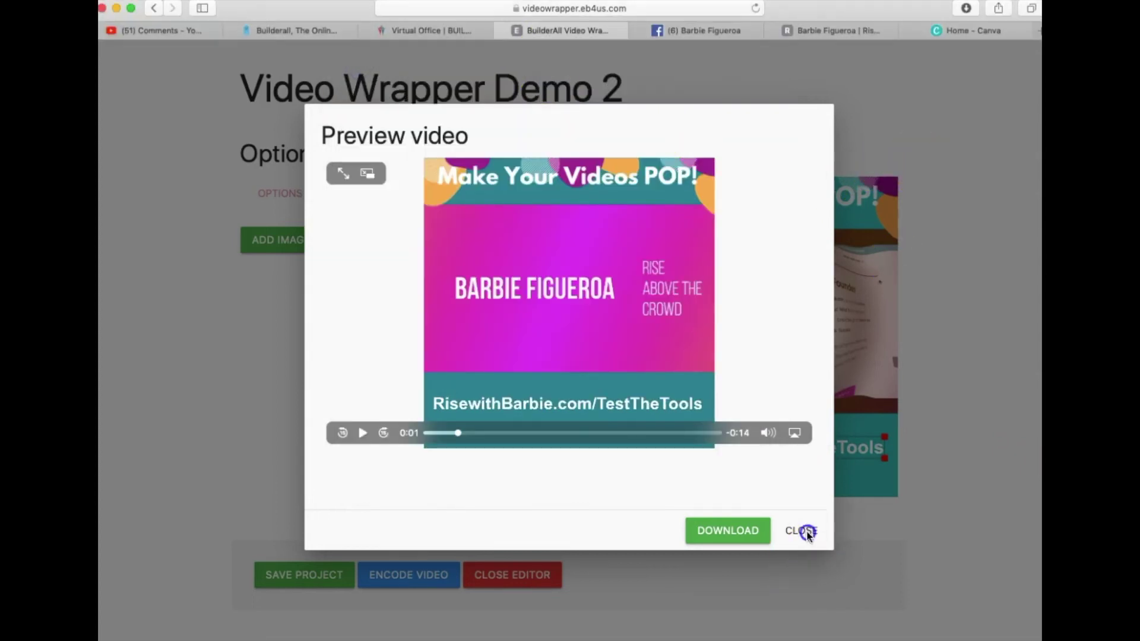